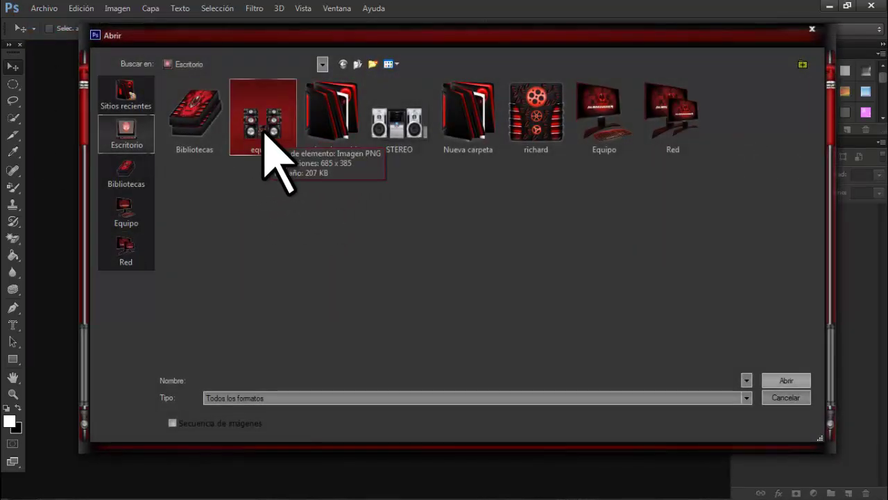
- Open the image equipo from the desktop
{"action": "left_click", "coordinate": [267, 144]}
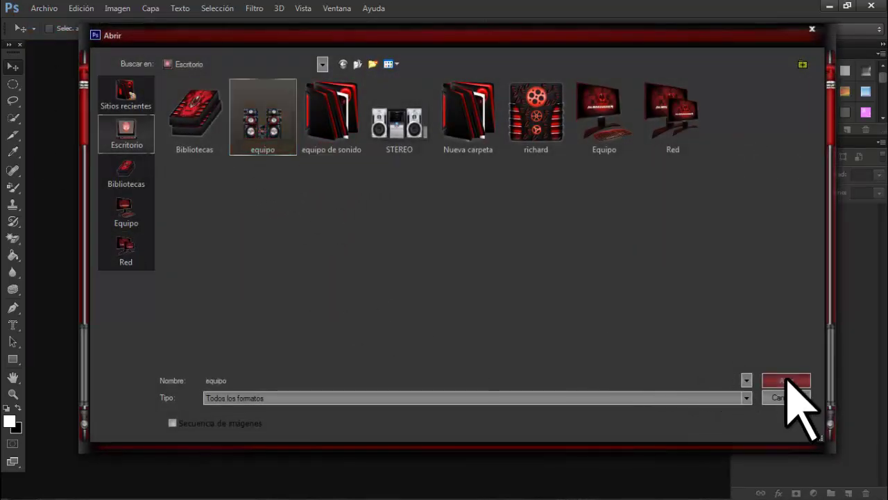
{"action": "left_click", "coordinate": [787, 381]}
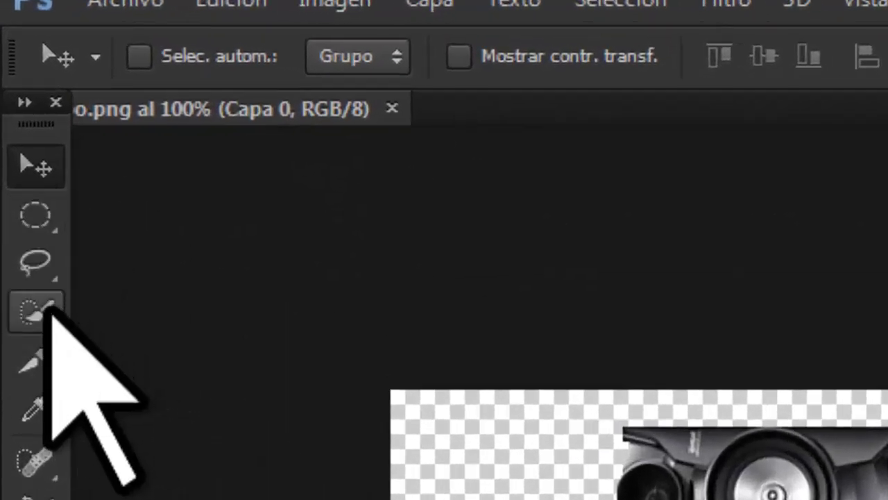
- Select the silver cones of all six speakers with the Quick Selection tool
{"action": "left_click", "coordinate": [43, 311]}
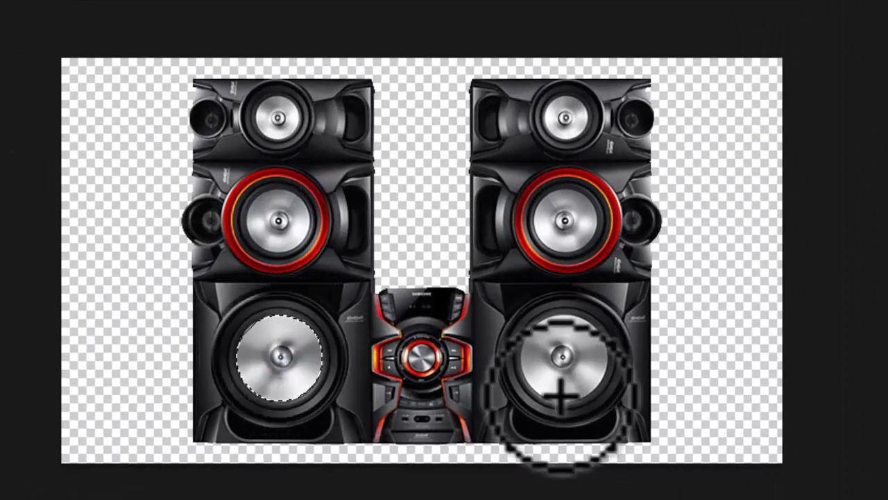
{"action": "left_click", "coordinate": [566, 219]}
{"action": "left_click", "coordinate": [285, 218]}
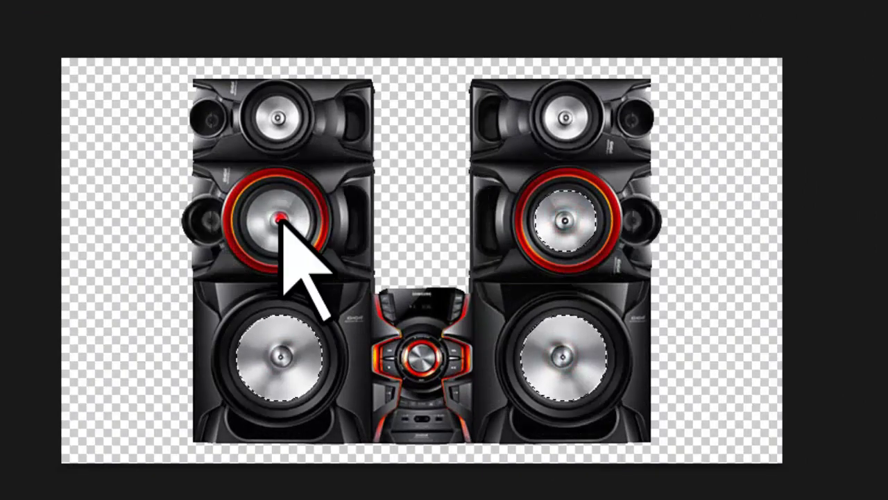
{"action": "left_click", "coordinate": [279, 119]}
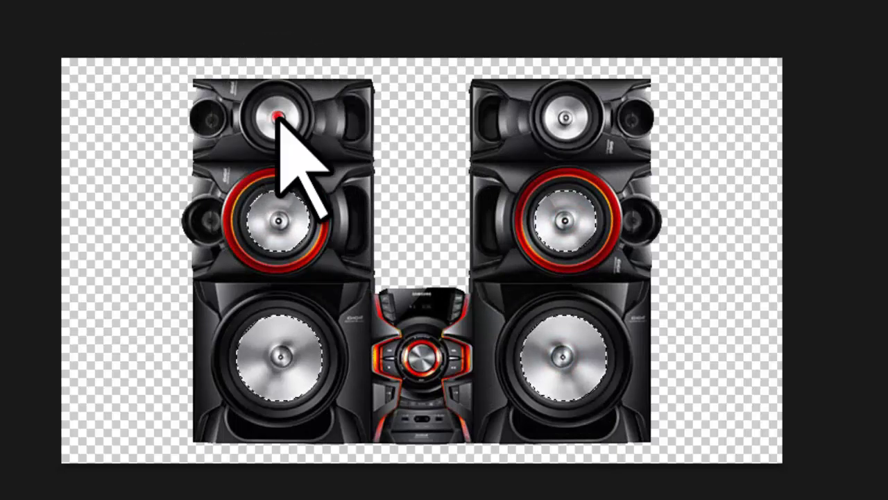
{"action": "left_click", "coordinate": [567, 118]}
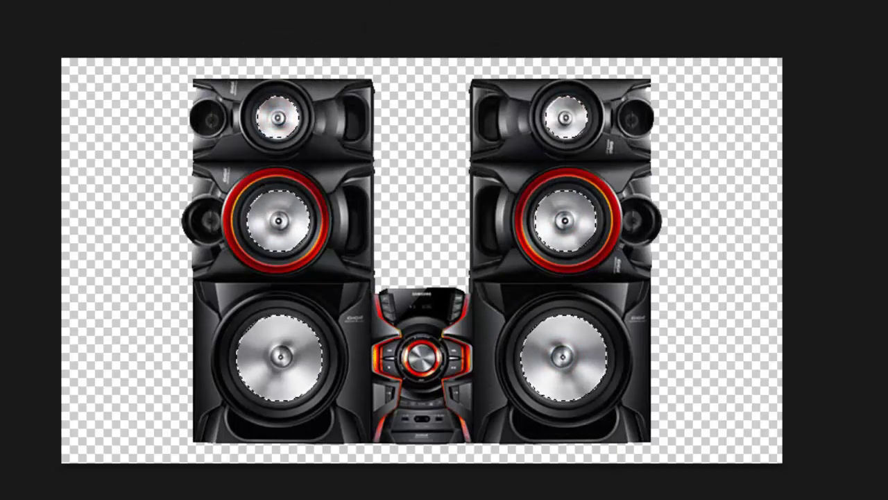
{"action": "key", "text": "bracketright"}
{"action": "key", "text": "bracketright"}
{"action": "key", "text": "bracketright"}
{"action": "key", "text": "bracketright"}
{"action": "key", "text": "bracketright"}
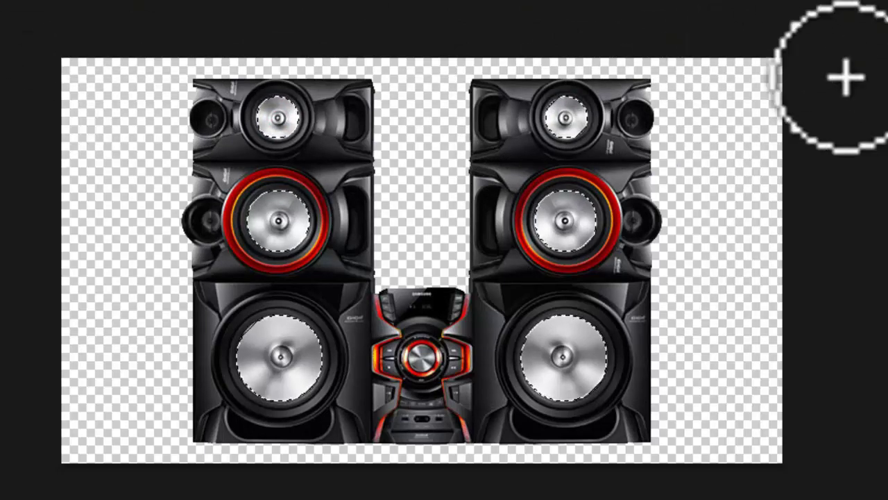
- Copy the selected speaker cones onto a new layer and check its contents by toggling the visibility of both layers
{"action": "right_click", "coordinate": [566, 123]}
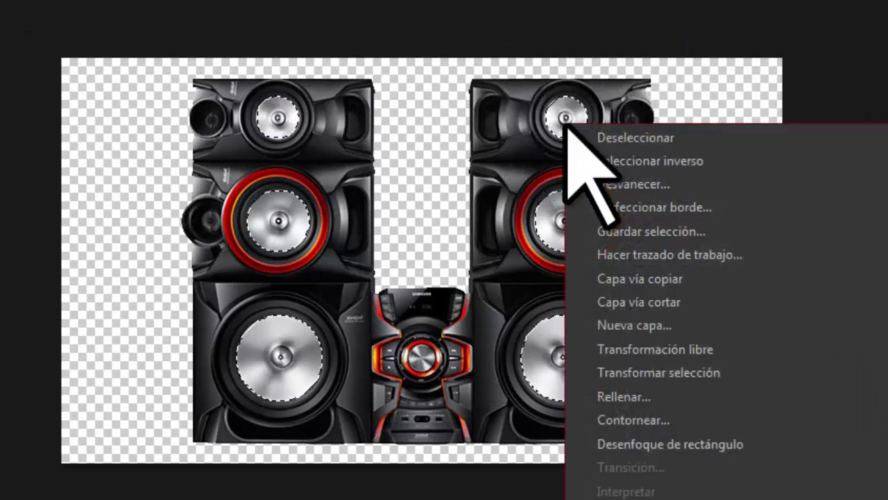
{"action": "left_click", "coordinate": [601, 279]}
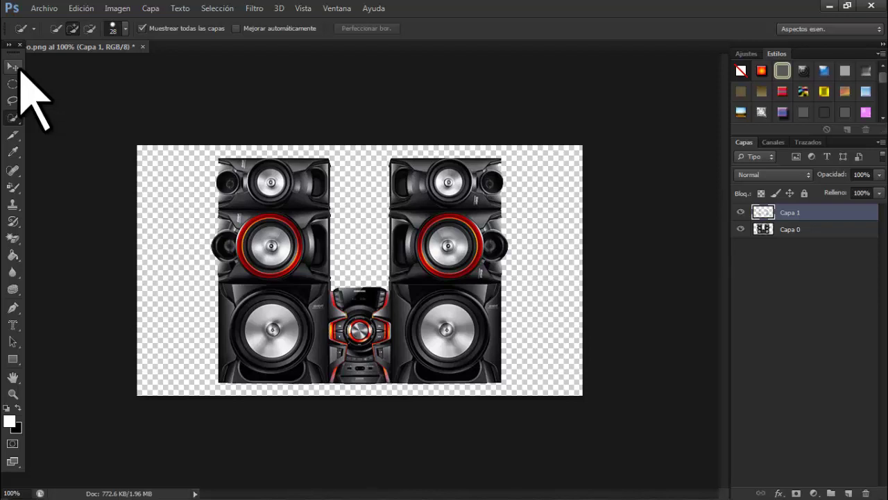
{"action": "left_click", "coordinate": [16, 67]}
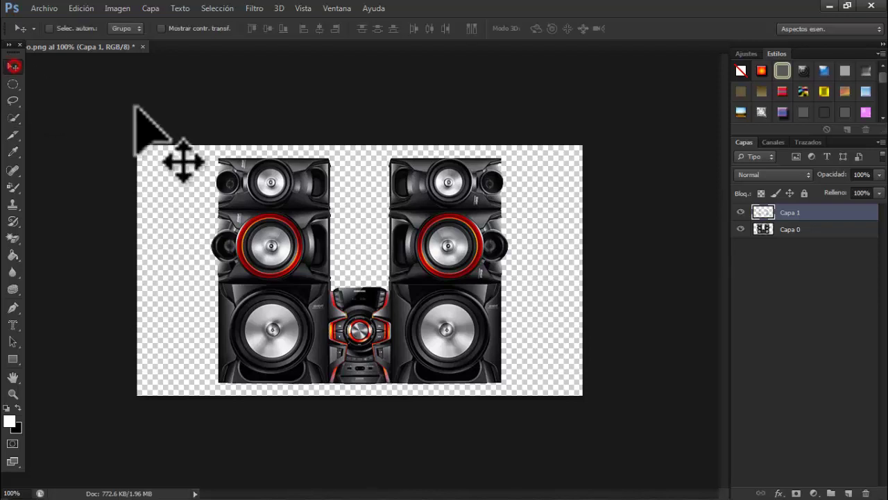
{"action": "left_click", "coordinate": [740, 229]}
{"action": "left_click", "coordinate": [741, 212]}
{"action": "left_click", "coordinate": [741, 212]}
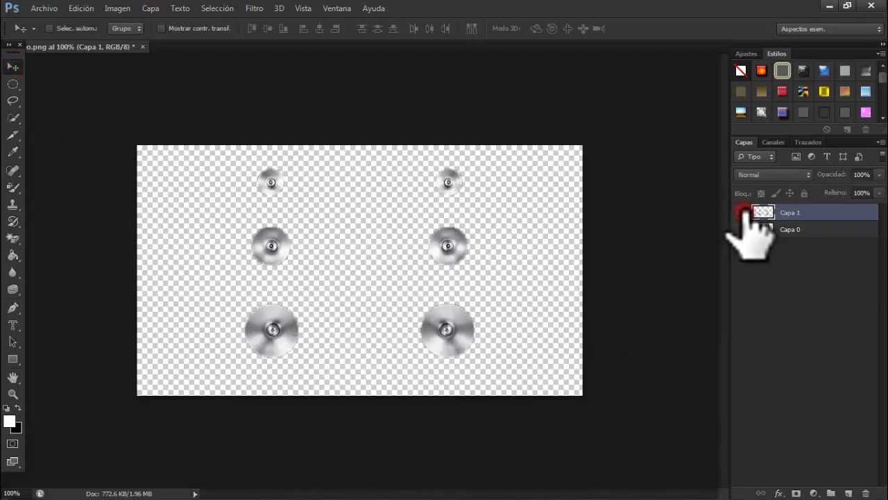
{"action": "left_click", "coordinate": [742, 229]}
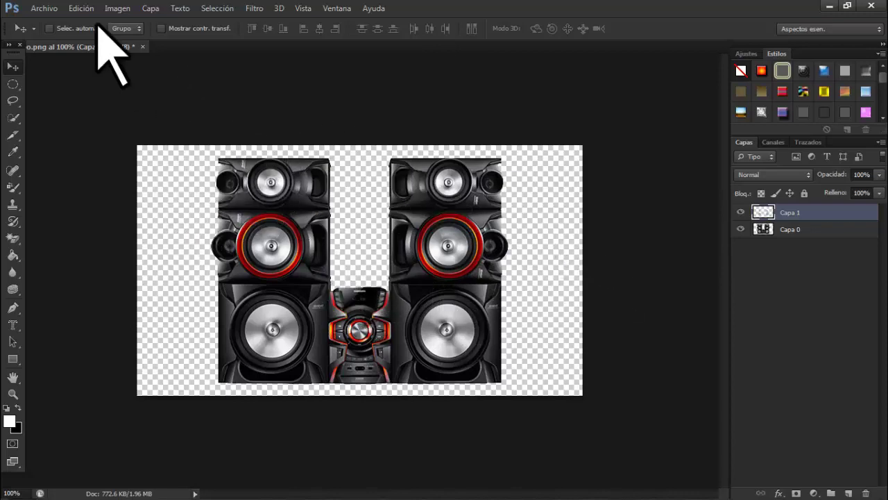
- Save a PNG copy of the image named 1 with default PNG options and check the file on the desktop
{"action": "left_click", "coordinate": [50, 8]}
{"action": "left_click", "coordinate": [90, 164]}
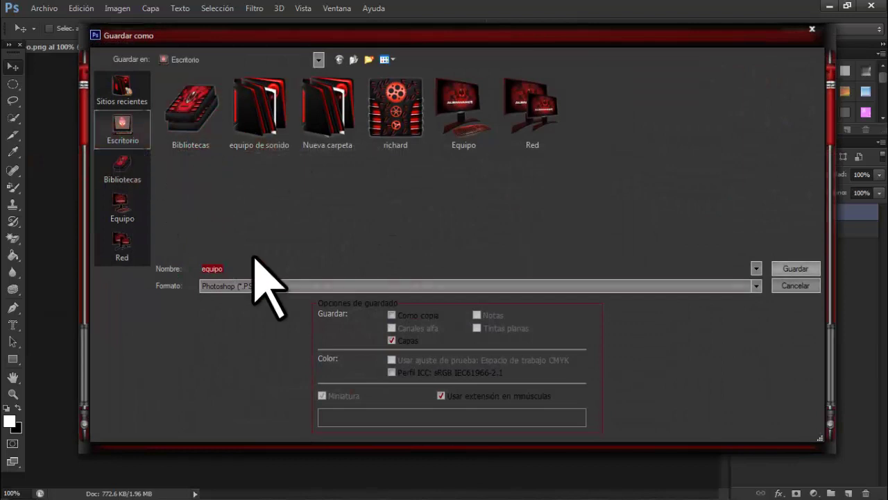
{"action": "left_click", "coordinate": [262, 288]}
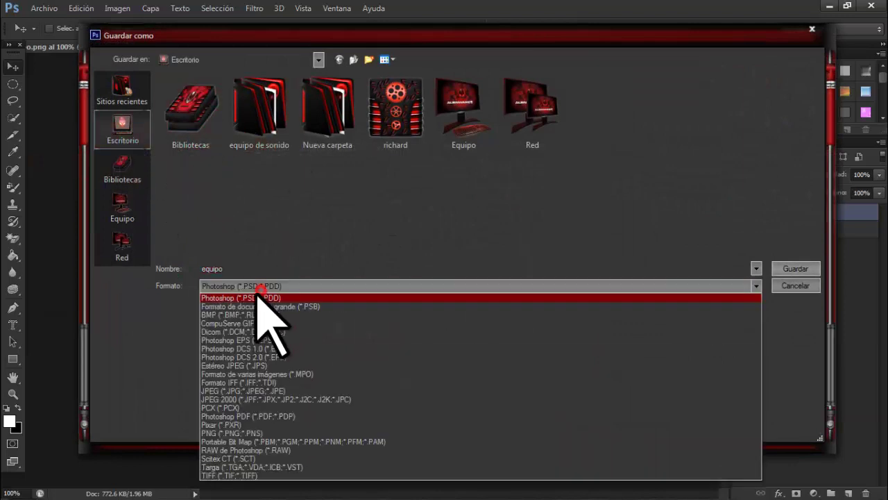
{"action": "left_click", "coordinate": [248, 436]}
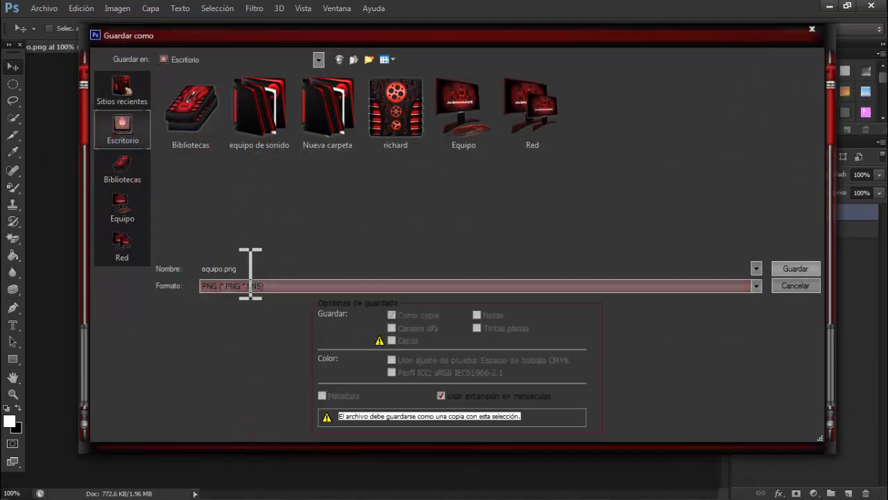
{"action": "left_click", "coordinate": [251, 271]}
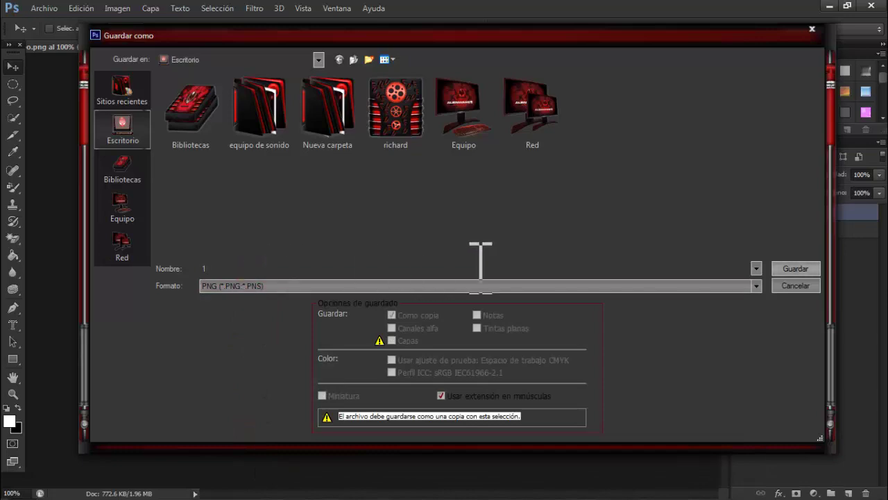
{"action": "type", "text": "1"}
{"action": "left_click", "coordinate": [791, 269]}
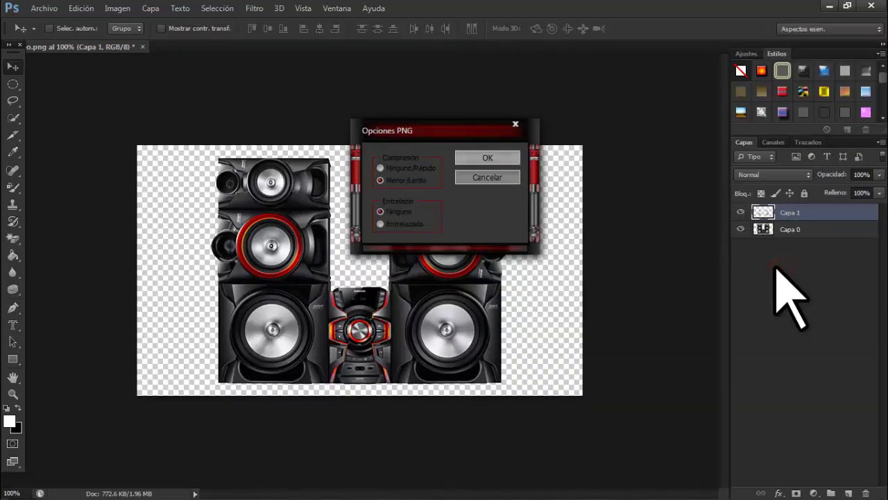
{"action": "left_click", "coordinate": [476, 158]}
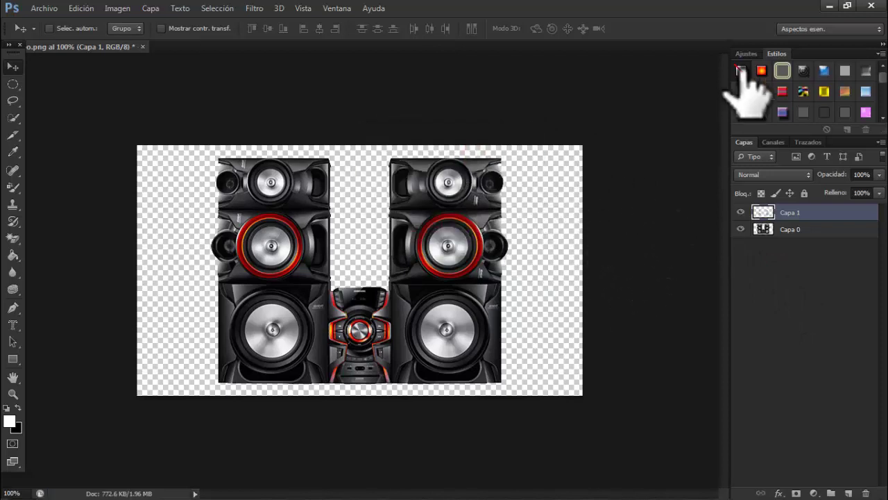
{"action": "left_click", "coordinate": [829, 6]}
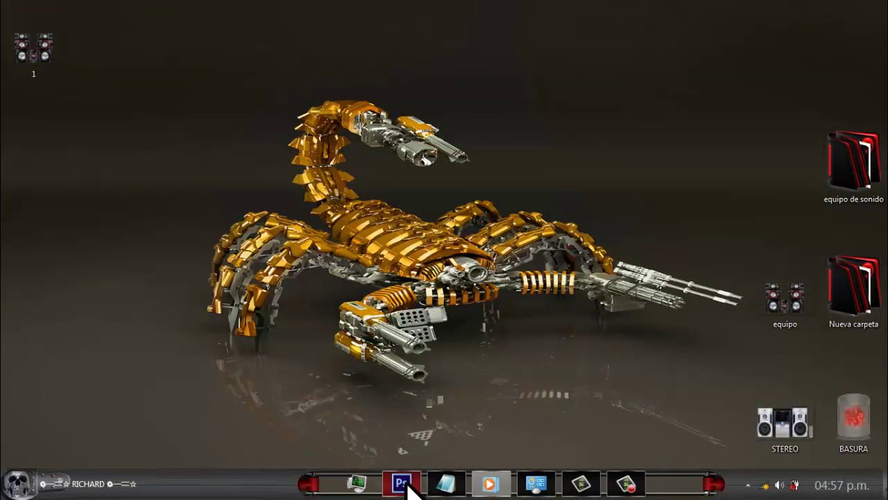
{"action": "left_click", "coordinate": [408, 486]}
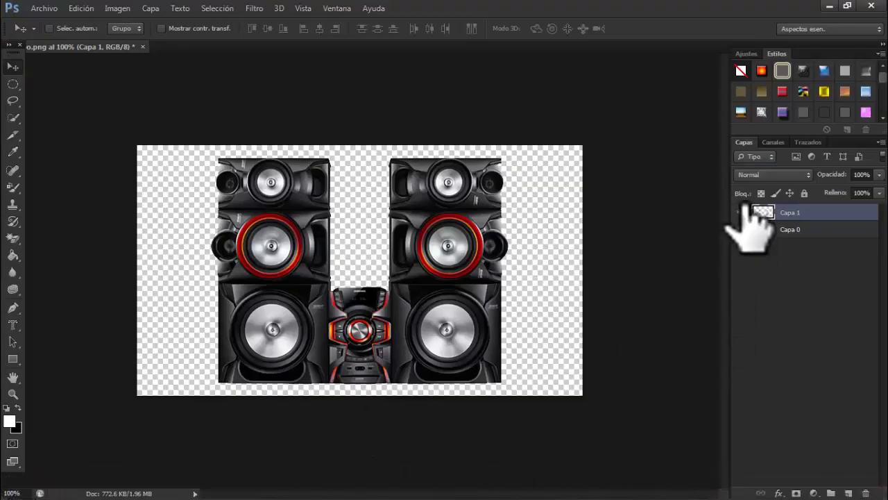
- Apply the gray Color Overlay style preset to Capa 1 and open the layer's blending options
{"action": "left_click", "coordinate": [841, 66]}
{"action": "right_click", "coordinate": [802, 222]}
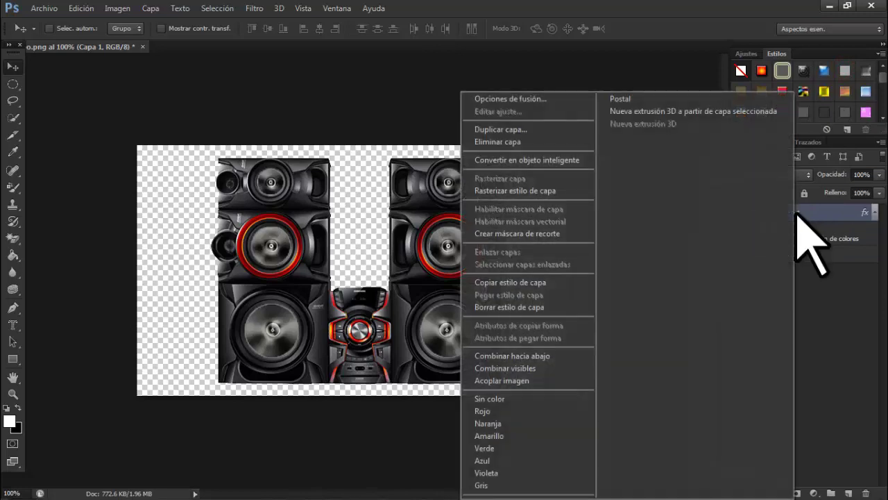
{"action": "left_click", "coordinate": [544, 99]}
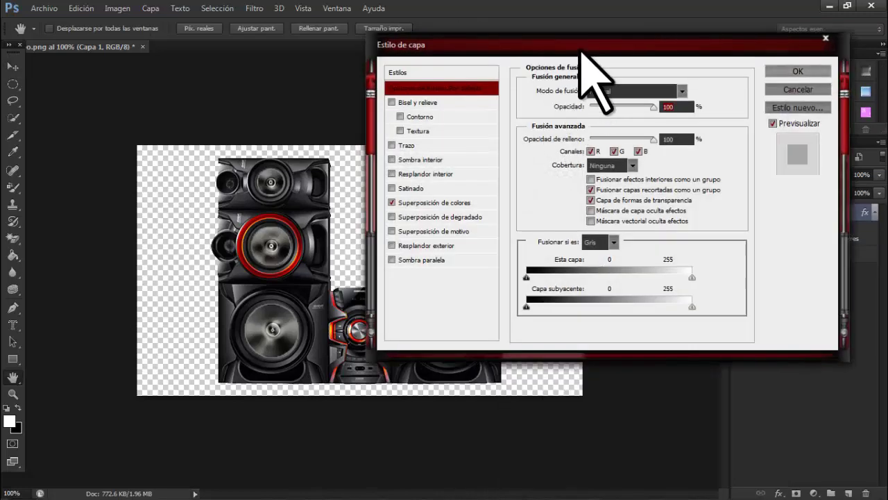
{"action": "left_click_drag", "start_coordinate": [589, 44], "coordinate": [693, 52]}
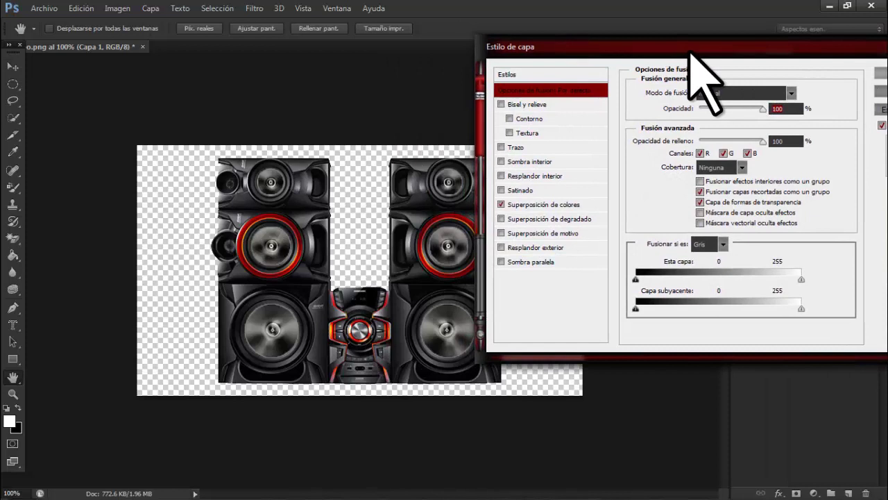
- Try different channel combinations in Capa 1's advanced blending and apply it with R and B enabled and G disabled
{"action": "left_click", "coordinate": [747, 153]}
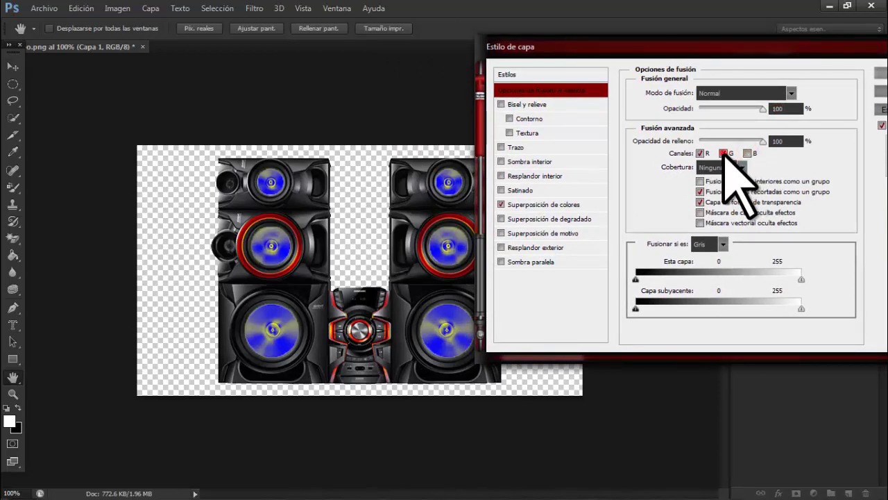
{"action": "left_click", "coordinate": [724, 153]}
{"action": "left_click", "coordinate": [701, 153]}
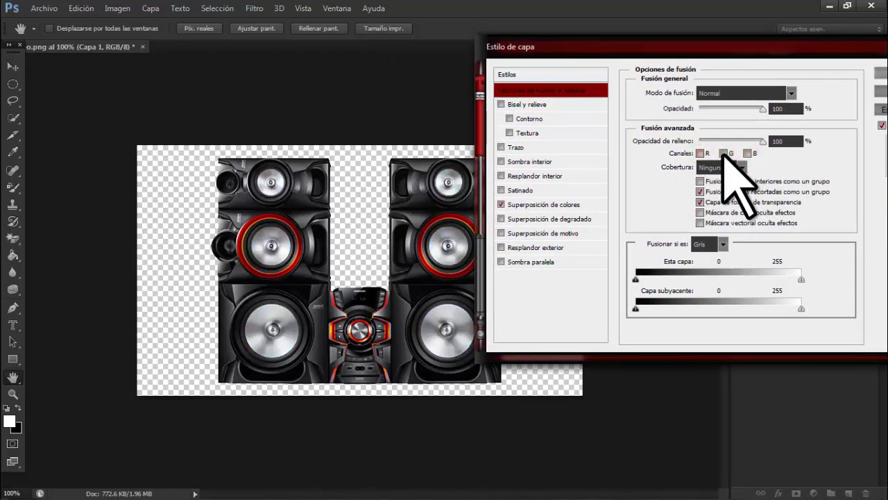
{"action": "left_click", "coordinate": [724, 152]}
{"action": "left_click", "coordinate": [701, 153]}
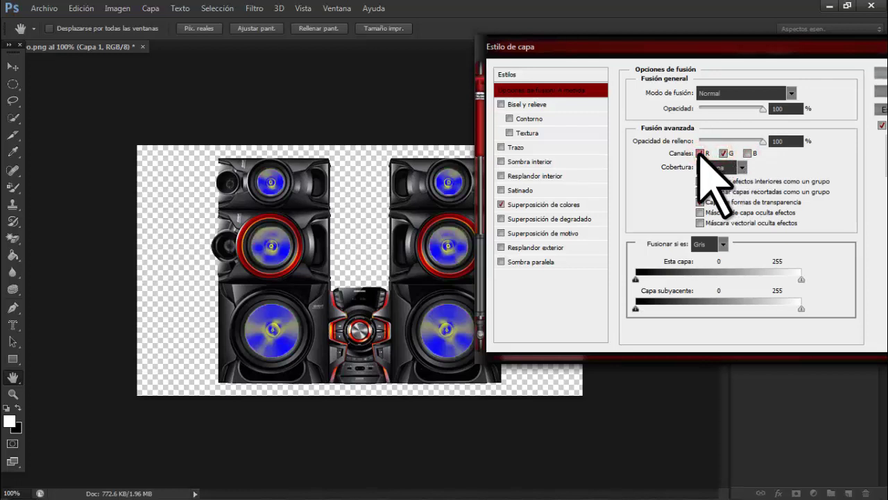
{"action": "left_click", "coordinate": [724, 153]}
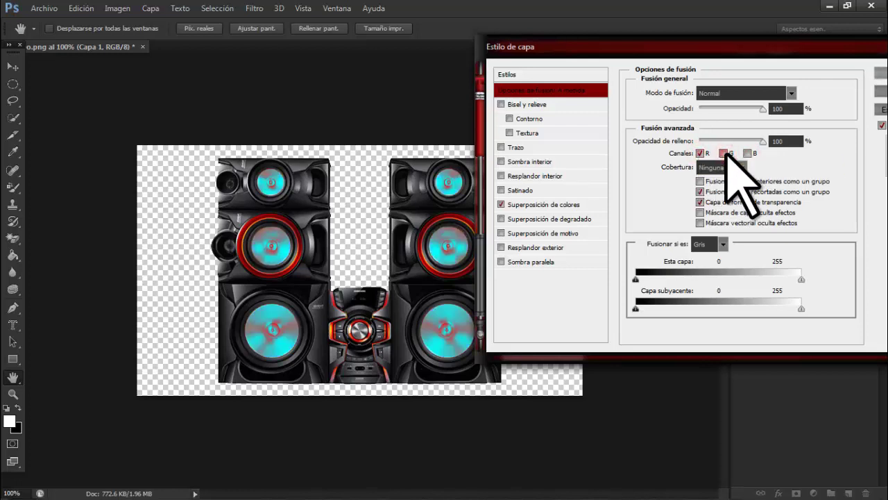
{"action": "left_click", "coordinate": [747, 152]}
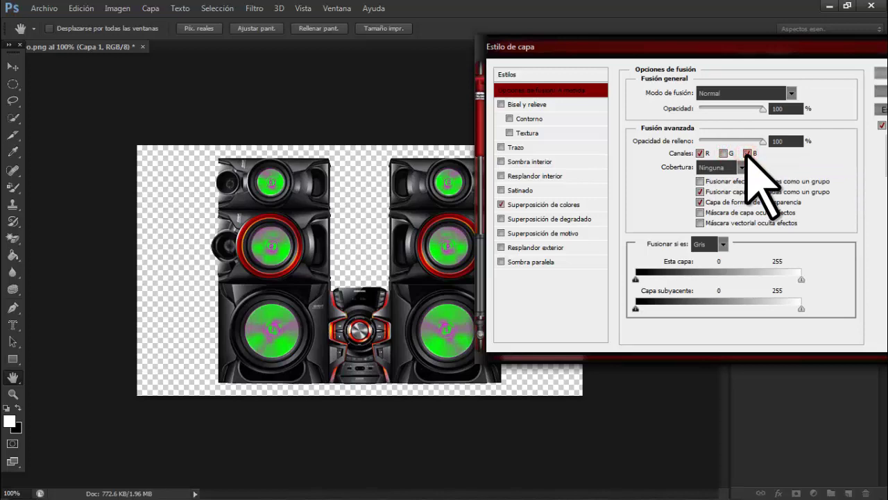
{"action": "left_click_drag", "start_coordinate": [708, 54], "coordinate": [622, 56]}
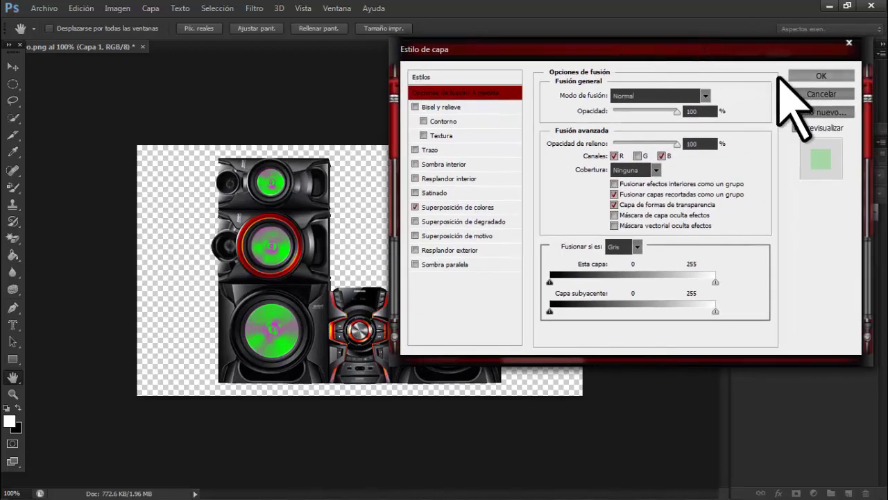
{"action": "left_click", "coordinate": [796, 75]}
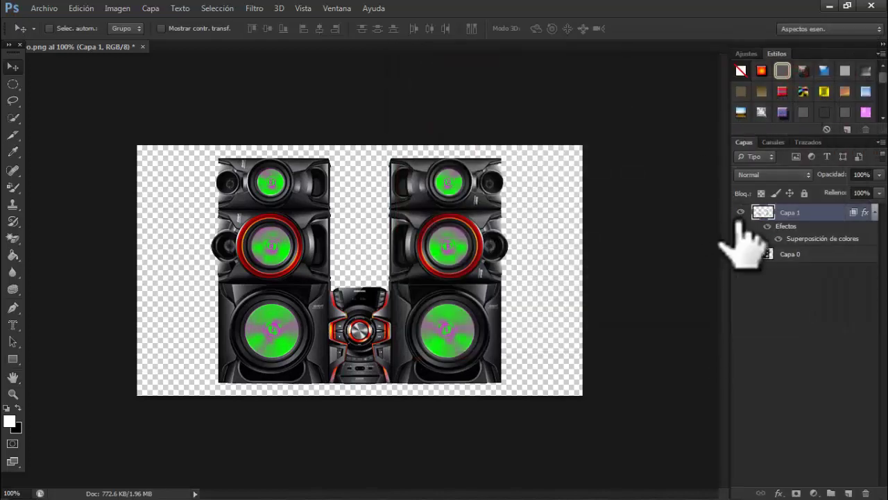
- Save a PNG copy of the image with green speaker cones to the desktop, named 2, with default PNG options
{"action": "left_click", "coordinate": [46, 8]}
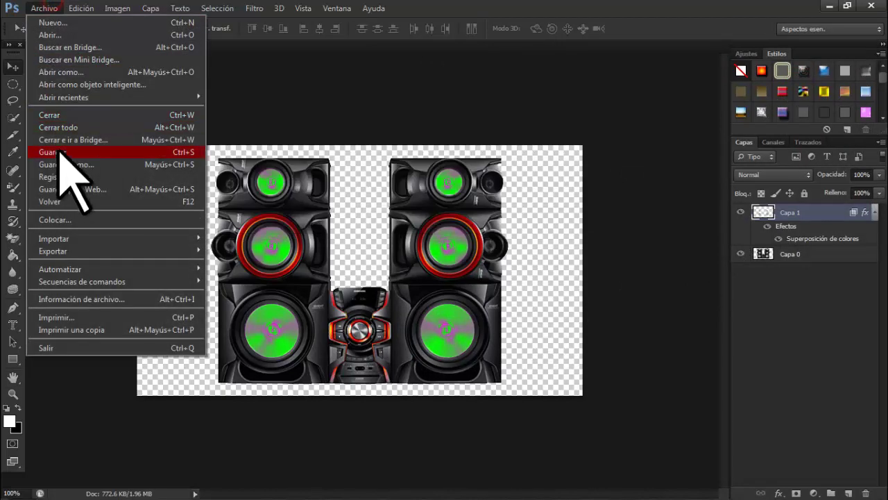
{"action": "left_click", "coordinate": [67, 164]}
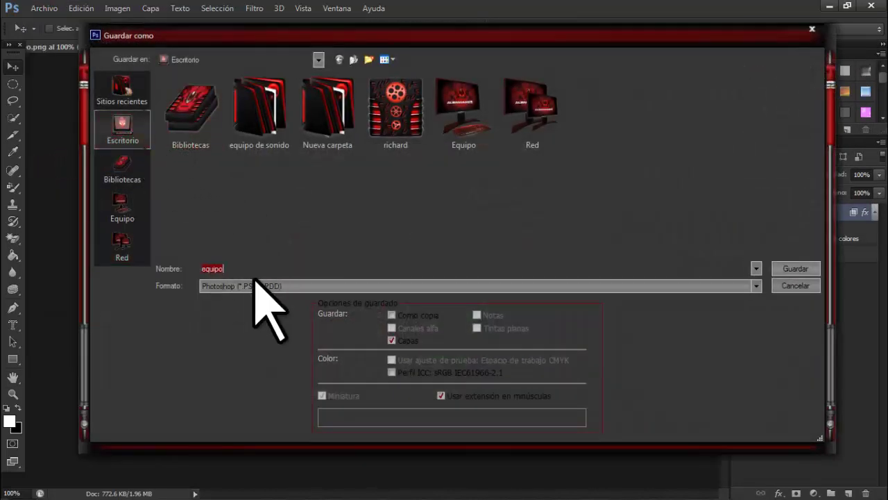
{"action": "left_click", "coordinate": [254, 283]}
{"action": "left_click", "coordinate": [230, 432]}
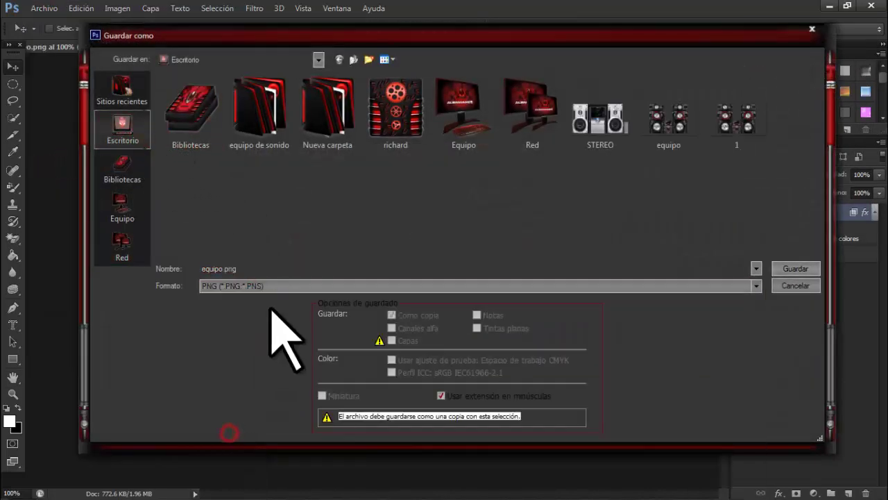
{"action": "left_click", "coordinate": [258, 268]}
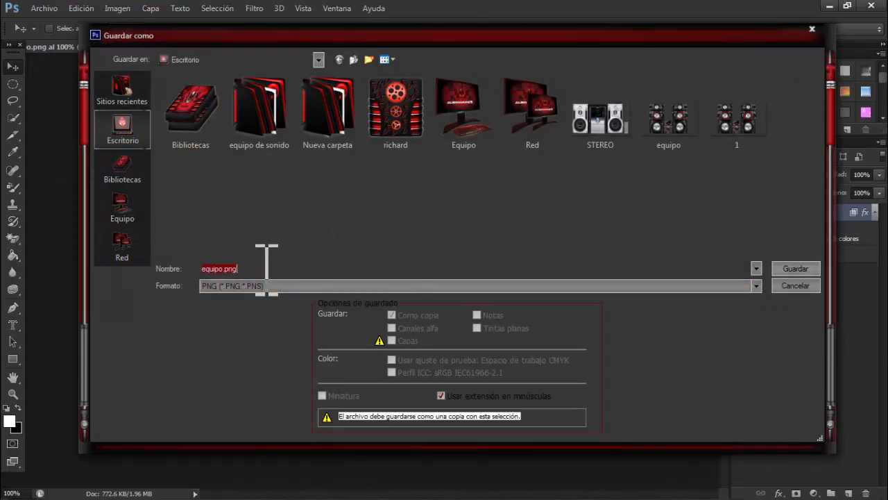
{"action": "type", "text": "2"}
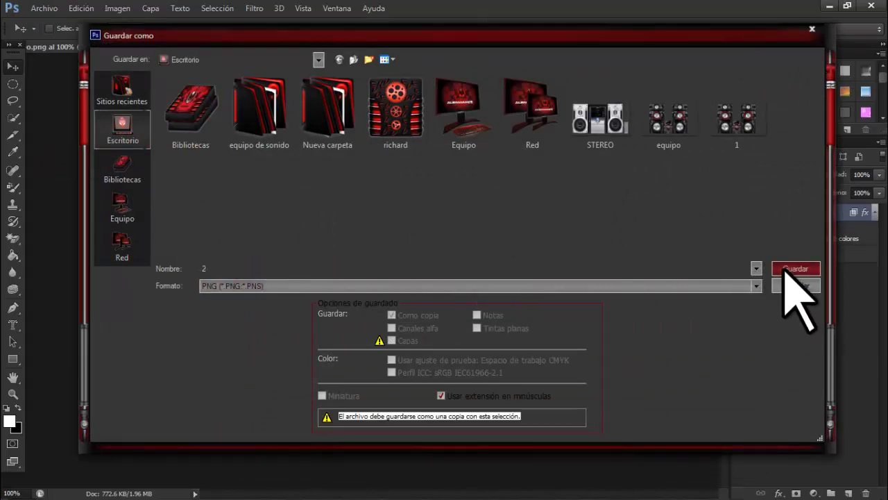
{"action": "left_click", "coordinate": [785, 270]}
{"action": "left_click", "coordinate": [488, 155]}
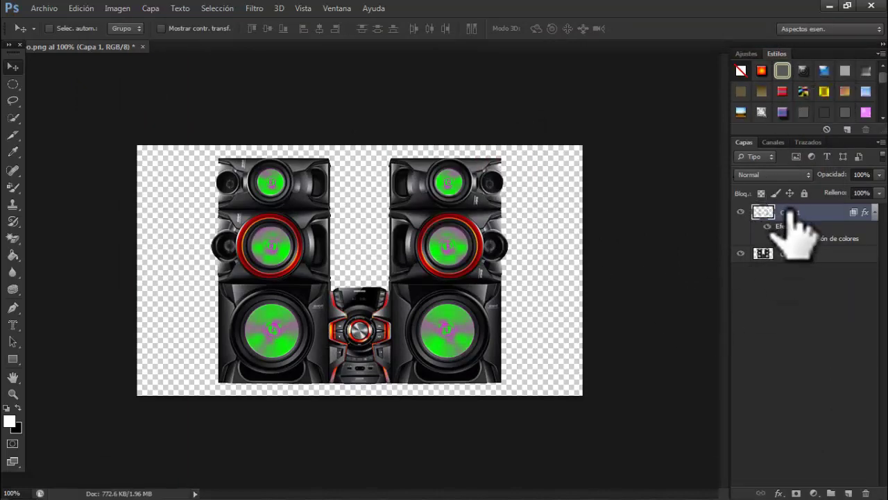
- Open Capa 1's blending options and move the Layer Style dialog clear of the speakers
{"action": "right_click", "coordinate": [791, 211]}
{"action": "left_click", "coordinate": [532, 95]}
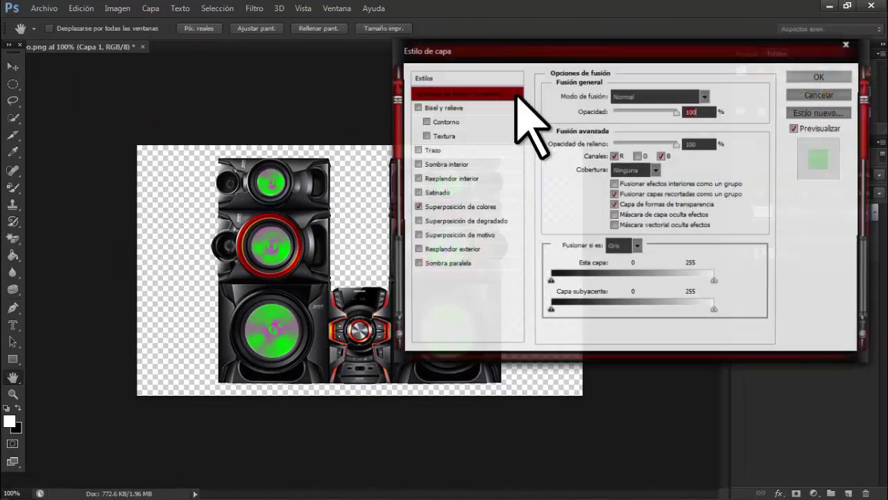
{"action": "left_click_drag", "start_coordinate": [507, 50], "coordinate": [649, 48]}
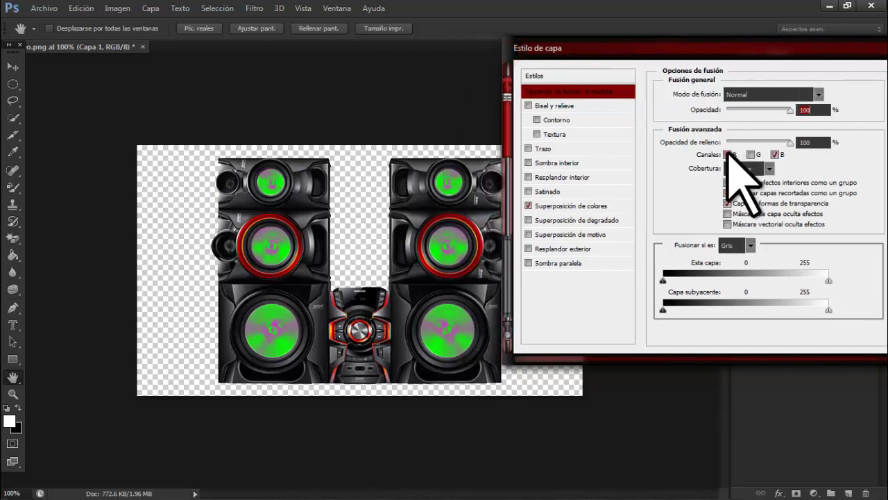
- Try toggling the R, G and B channels one at a time to preview other cone colors
{"action": "left_click", "coordinate": [727, 154]}
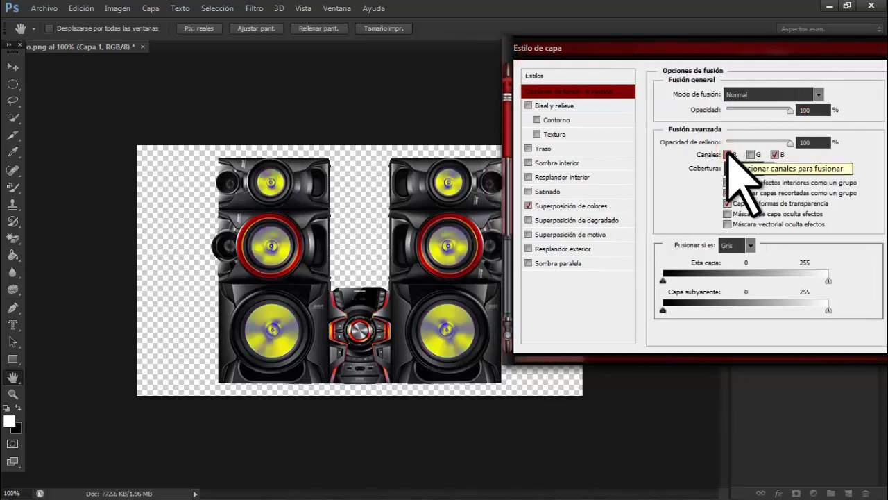
{"action": "left_click", "coordinate": [727, 154]}
{"action": "left_click", "coordinate": [774, 154]}
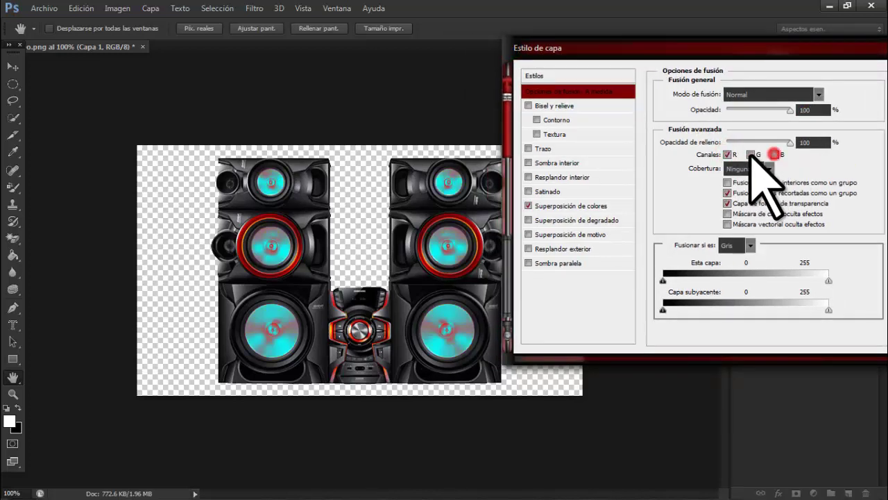
{"action": "left_click", "coordinate": [750, 155]}
{"action": "left_click", "coordinate": [750, 154]}
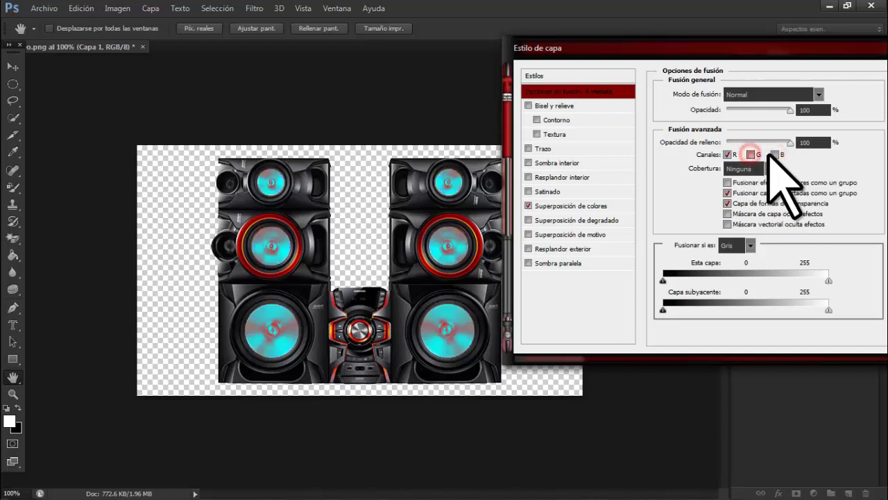
{"action": "left_click", "coordinate": [774, 154]}
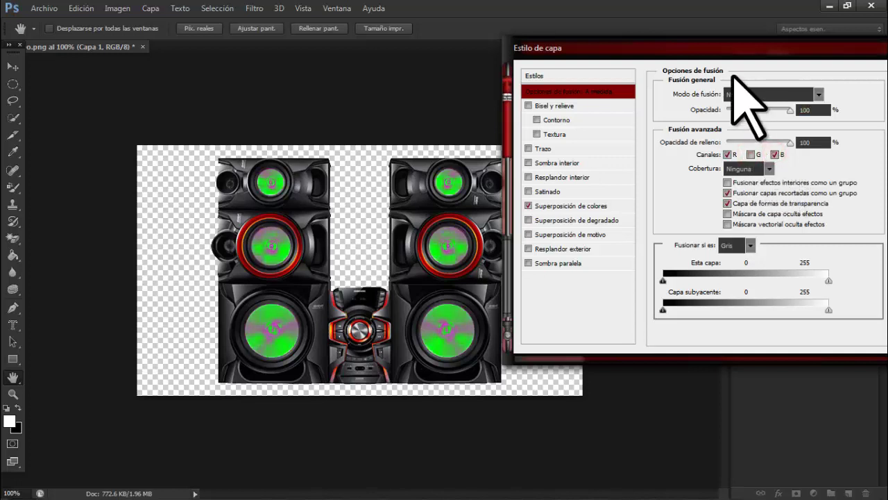
- Apply Capa 1's advanced blending with the R channel disabled and G and B enabled
{"action": "left_click", "coordinate": [727, 154]}
{"action": "left_click", "coordinate": [750, 154]}
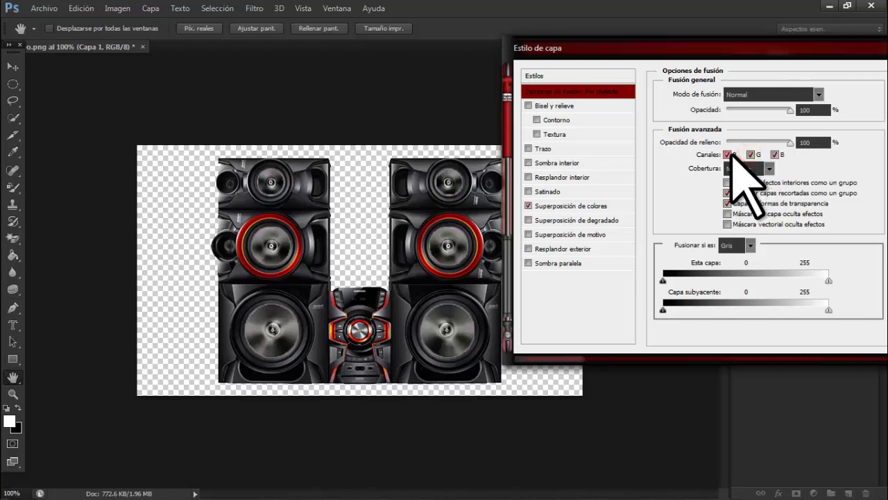
{"action": "left_click", "coordinate": [726, 154]}
{"action": "left_click_drag", "start_coordinate": [705, 50], "coordinate": [553, 51]}
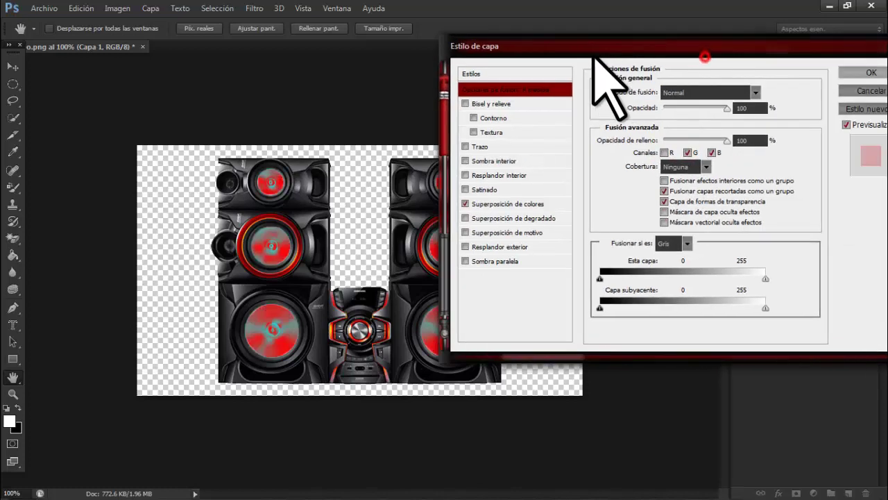
{"action": "left_click", "coordinate": [772, 75]}
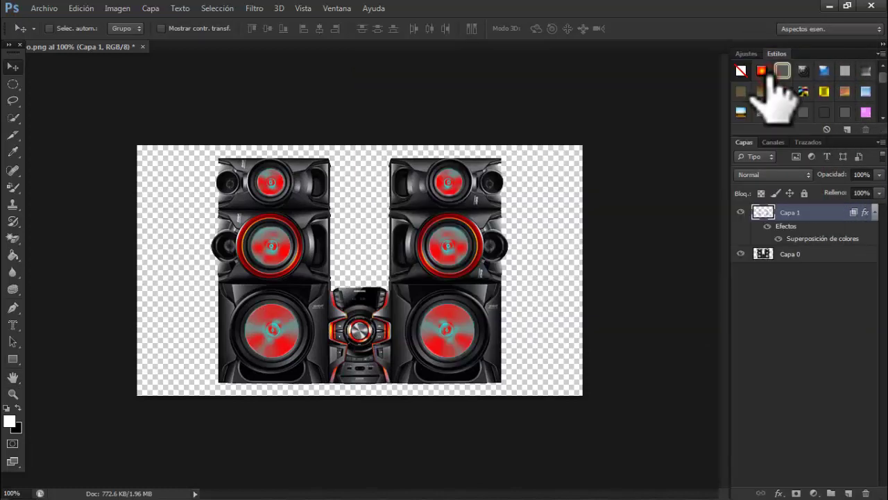
- Save a PNG copy of the image with red speaker cones to the desktop, named 3, with default PNG options
{"action": "left_click", "coordinate": [44, 8]}
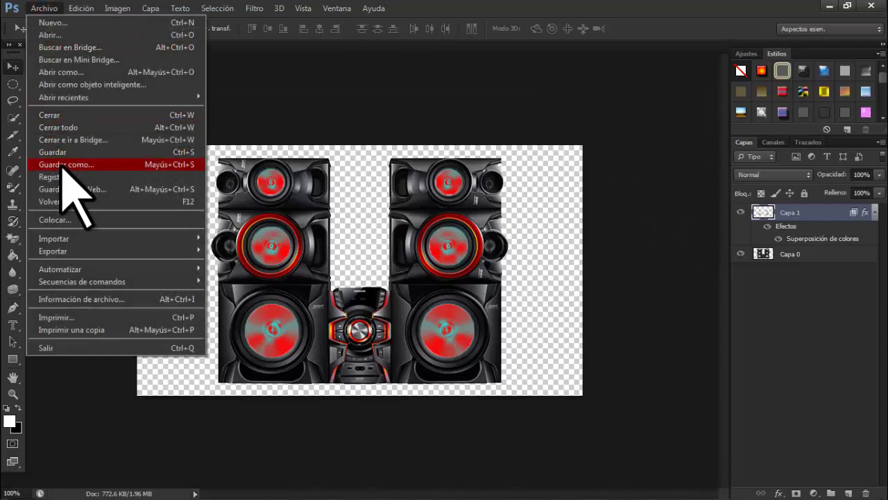
{"action": "left_click", "coordinate": [63, 166]}
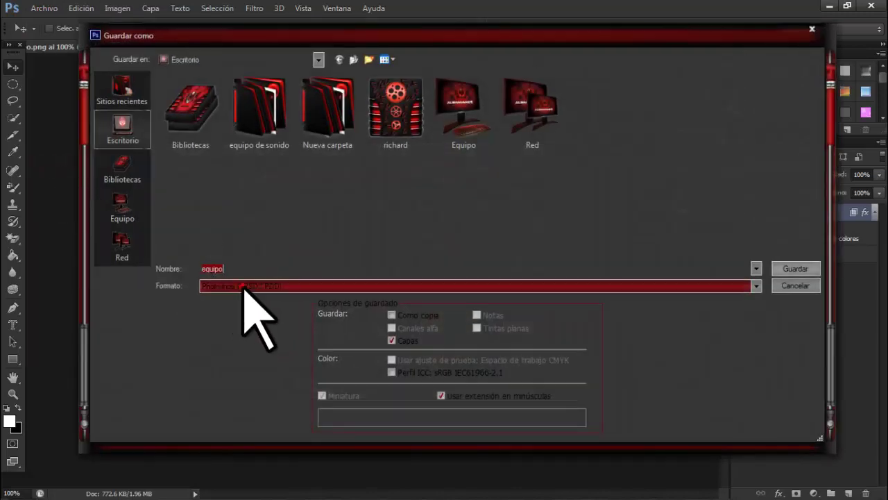
{"action": "left_click", "coordinate": [244, 286]}
{"action": "left_click", "coordinate": [237, 435]}
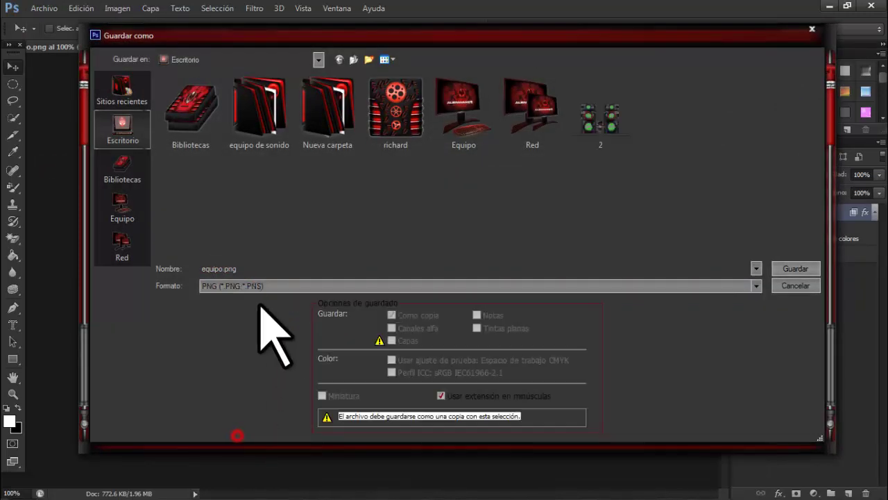
{"action": "left_click", "coordinate": [248, 269]}
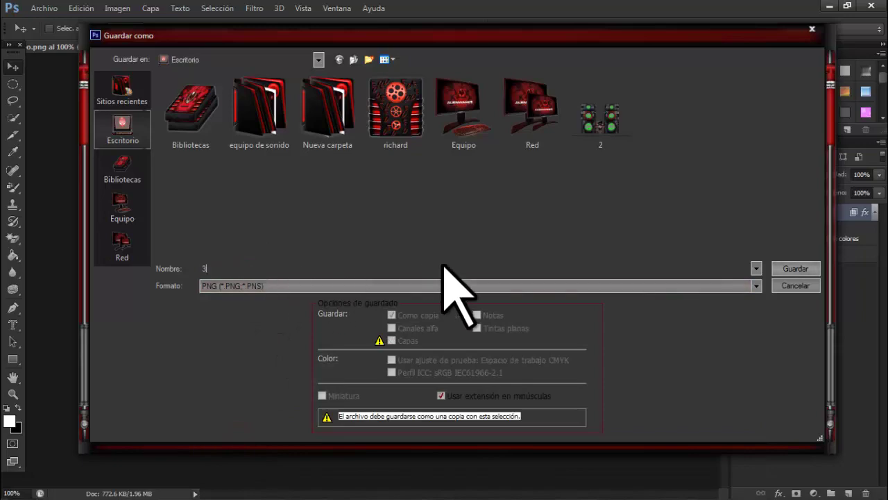
{"action": "left_click", "coordinate": [791, 269]}
{"action": "left_click", "coordinate": [489, 155]}
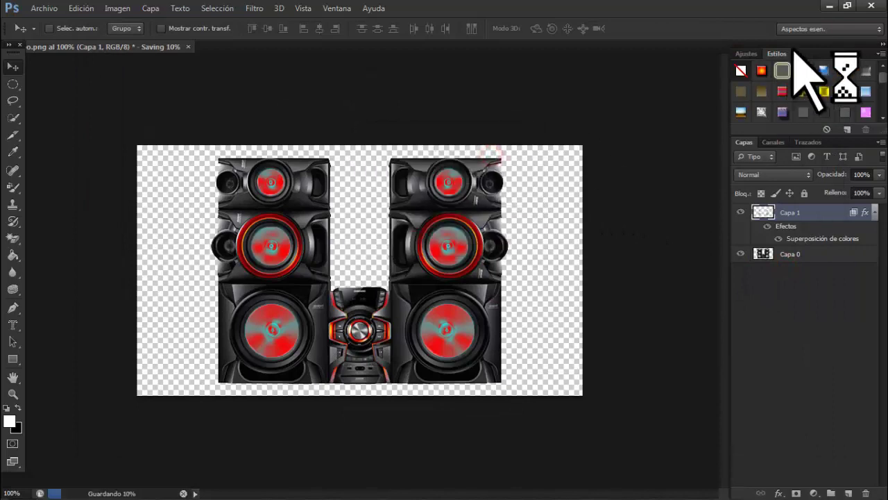
- Switch to the desktop, move the equipo de sonido folder toward the middle and open it
{"action": "left_click", "coordinate": [826, 6]}
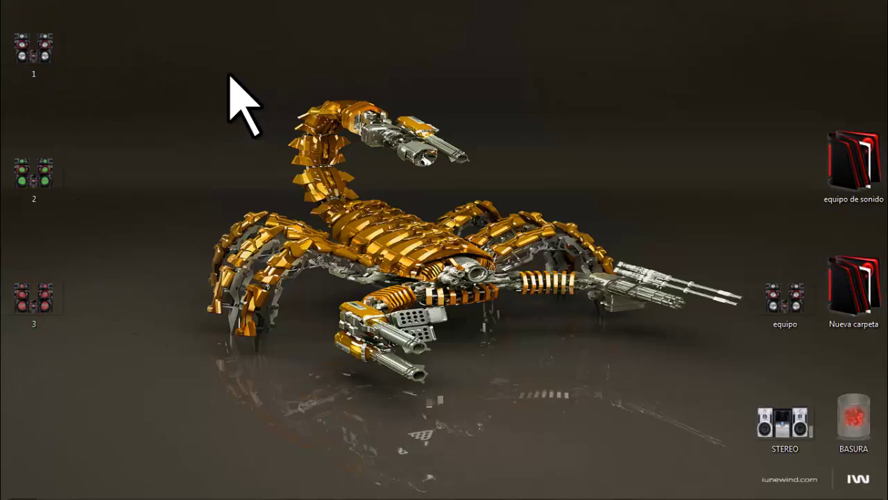
{"action": "left_click_drag", "start_coordinate": [843, 158], "coordinate": [505, 145]}
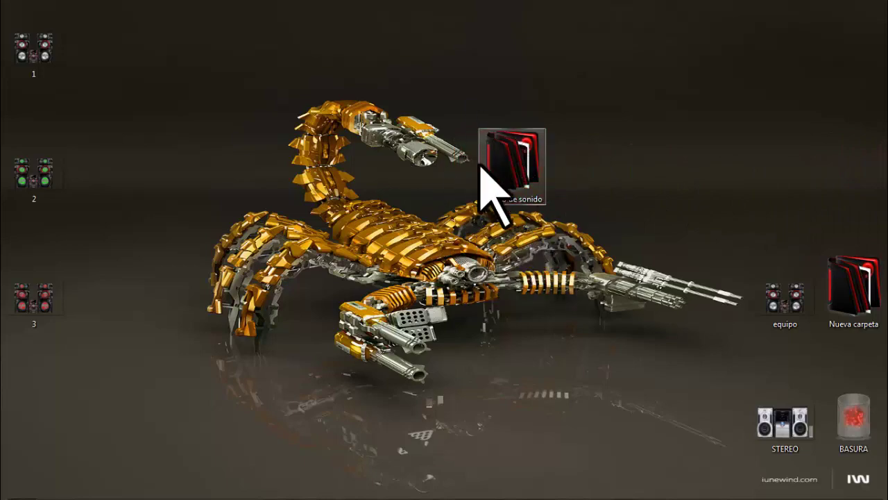
{"action": "double_click", "coordinate": [505, 179]}
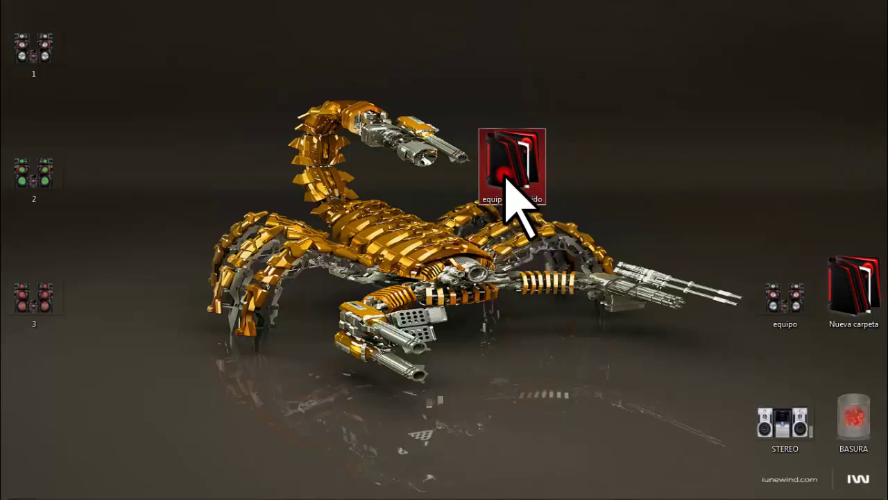
{"action": "left_click_drag", "start_coordinate": [373, 41], "coordinate": [408, 31]}
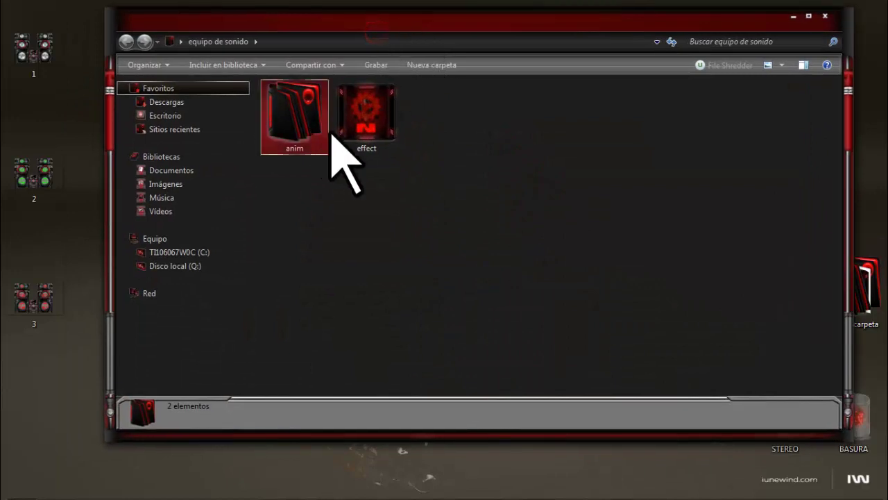
- Look over the effect file and anim folder in equipo de sonido, and open the anim folder
{"action": "left_click", "coordinate": [377, 120]}
{"action": "left_click", "coordinate": [308, 146]}
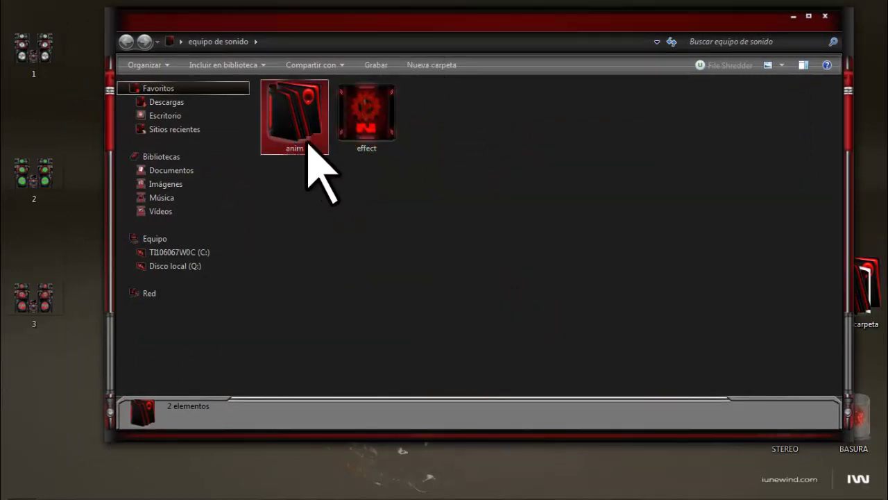
{"action": "left_click", "coordinate": [369, 104]}
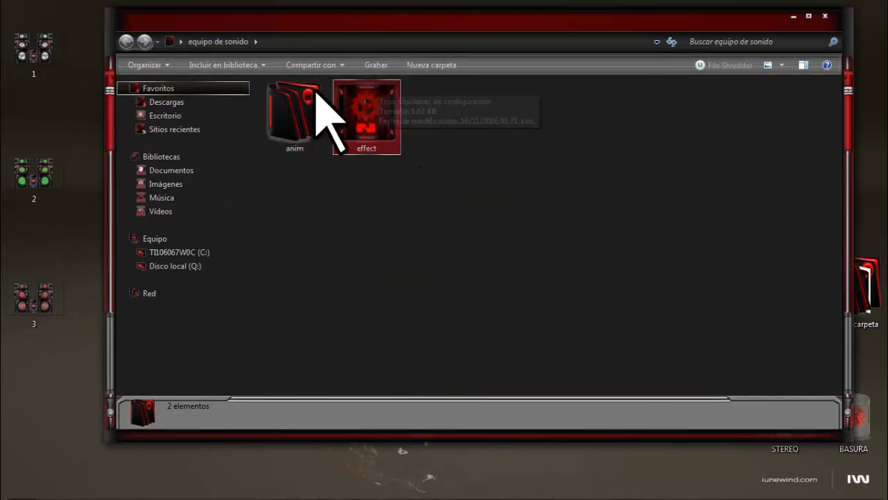
{"action": "left_click", "coordinate": [300, 141]}
{"action": "double_click", "coordinate": [299, 141]}
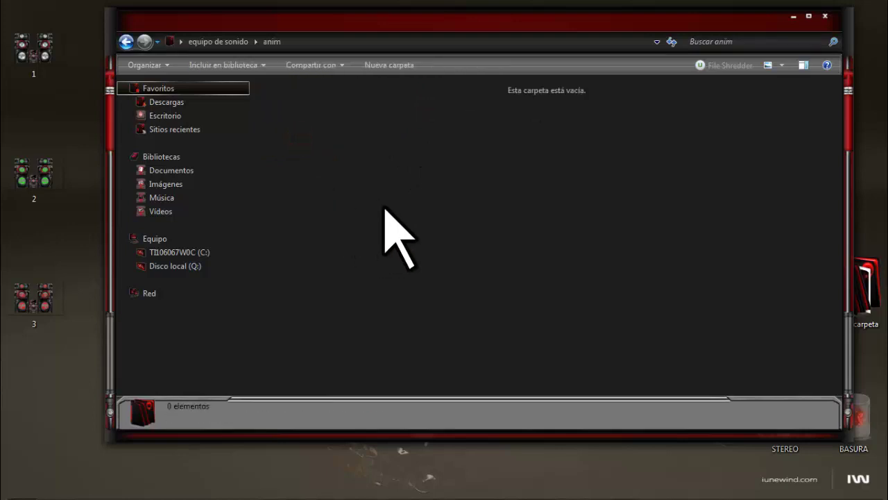
- Move images 1, 2 and 3 from the desktop into the anim folder and refresh the folder view
{"action": "left_click_drag", "start_coordinate": [74, 43], "coordinate": [432, 266]}
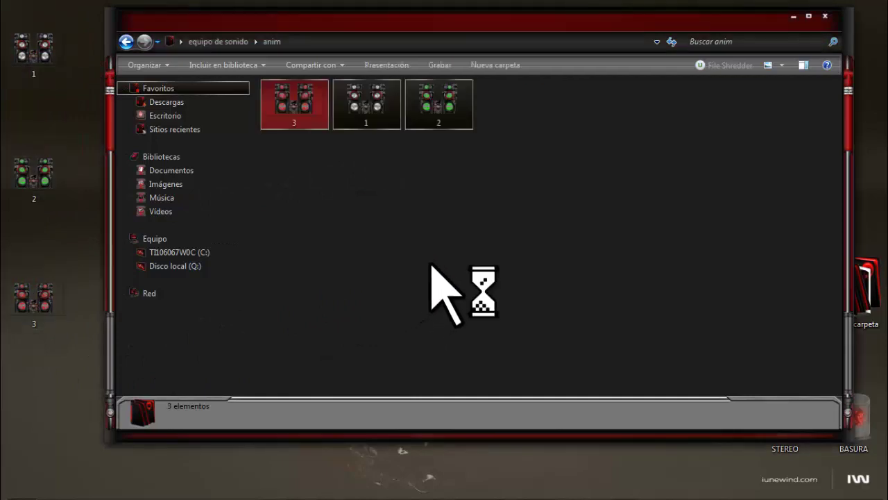
{"action": "left_click", "coordinate": [448, 202]}
{"action": "right_click", "coordinate": [414, 201]}
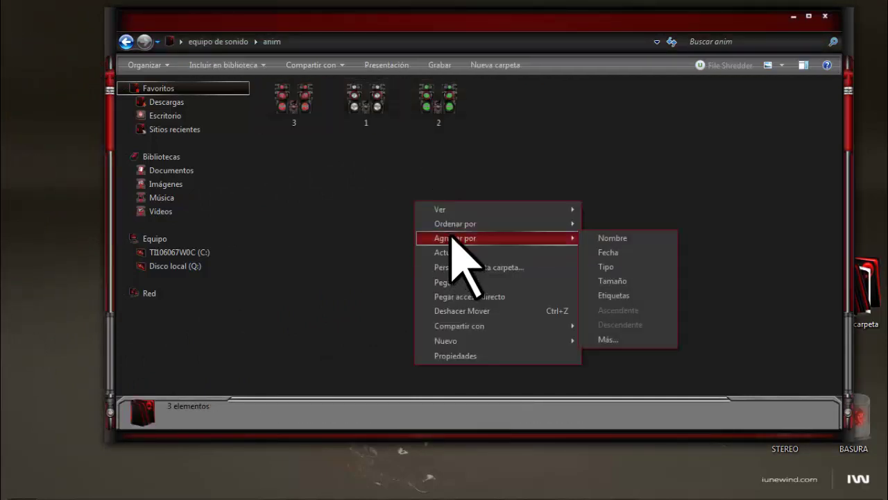
{"action": "left_click", "coordinate": [450, 248]}
{"action": "right_click", "coordinate": [372, 196]}
{"action": "left_click", "coordinate": [415, 245]}
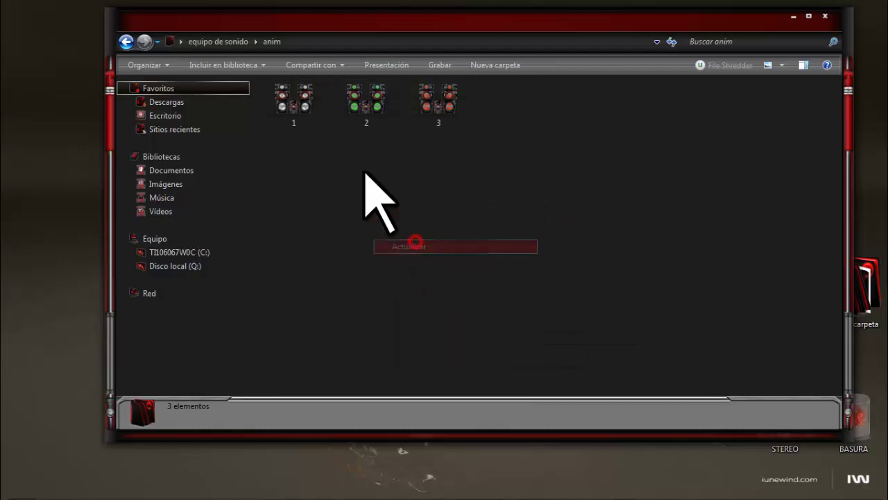
- Duplicate images 2 and 3 by copying and pasting them within the anim folder
{"action": "left_click_drag", "start_coordinate": [364, 169], "coordinate": [514, 261]}
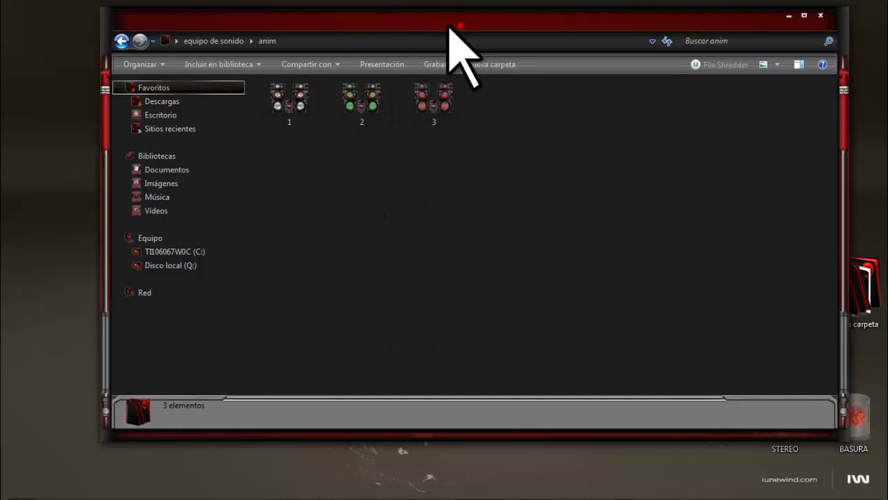
{"action": "left_click_drag", "start_coordinate": [446, 20], "coordinate": [414, 36]}
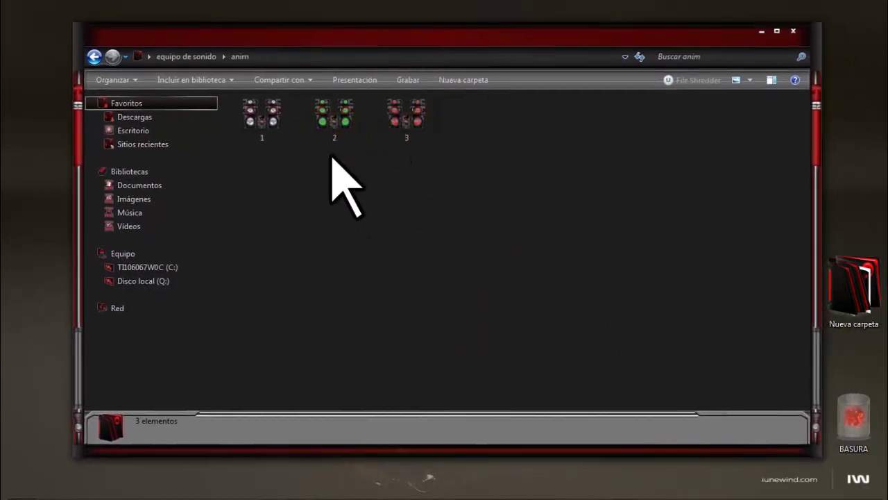
{"action": "left_click_drag", "start_coordinate": [387, 167], "coordinate": [421, 149]}
{"action": "right_click", "coordinate": [409, 126]}
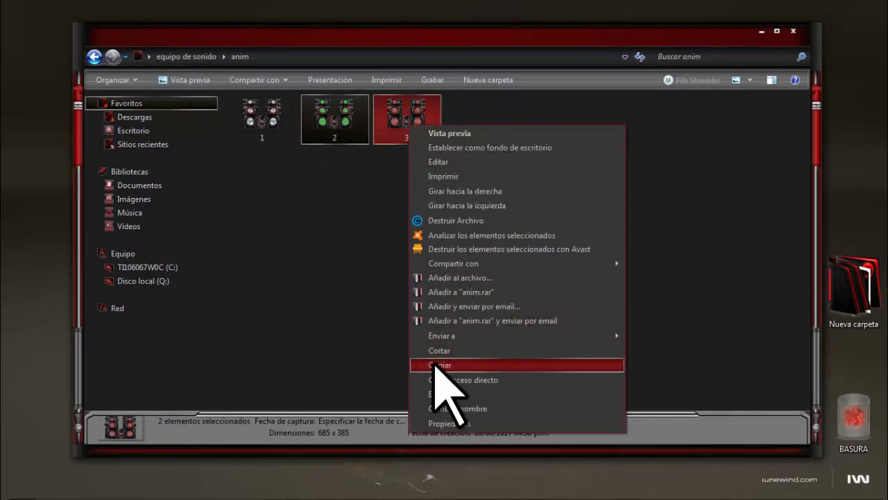
{"action": "left_click", "coordinate": [465, 365]}
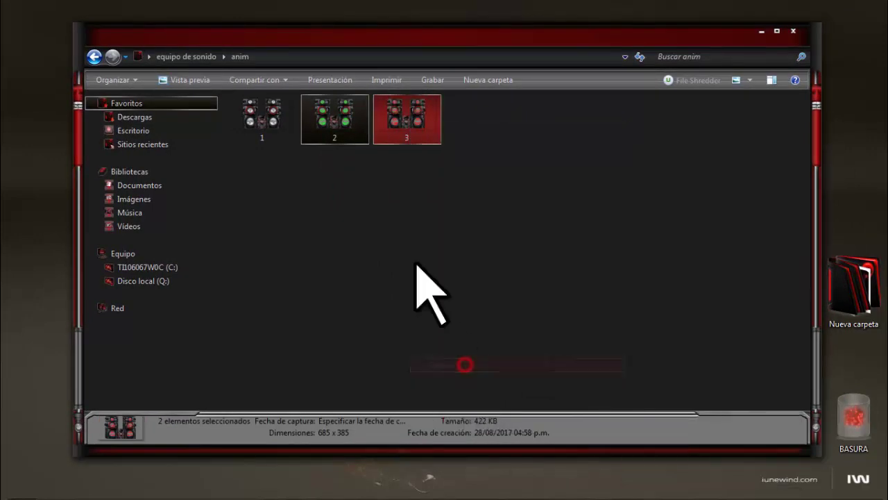
{"action": "right_click", "coordinate": [401, 218]}
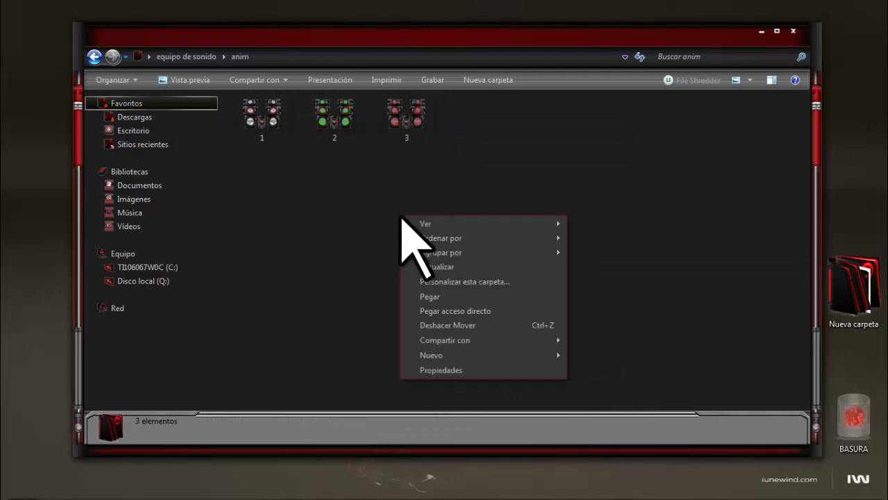
{"action": "left_click", "coordinate": [435, 297]}
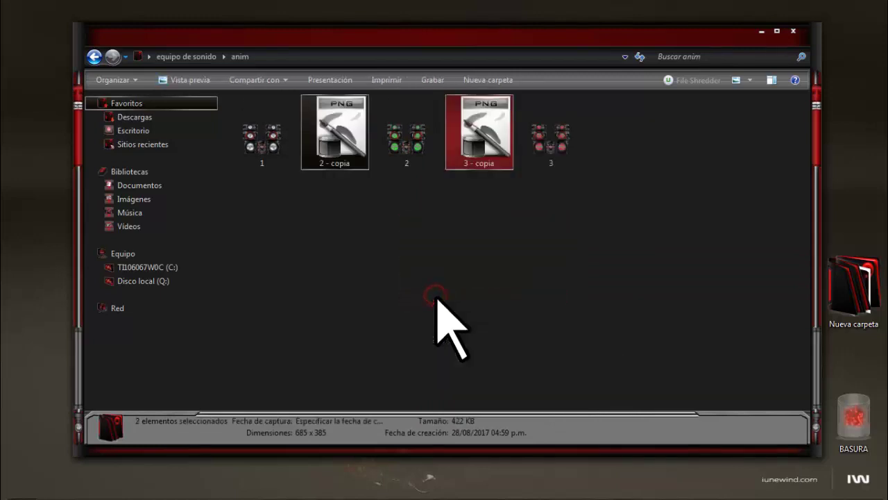
- Paste a second set of copies of images 2 and 3 into the anim folder
{"action": "left_click", "coordinate": [447, 255]}
{"action": "right_click", "coordinate": [447, 243]}
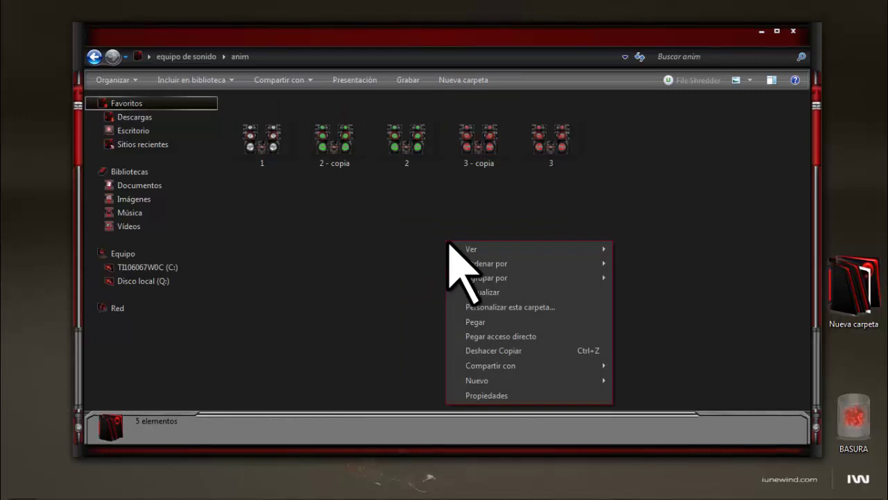
{"action": "left_click", "coordinate": [514, 321]}
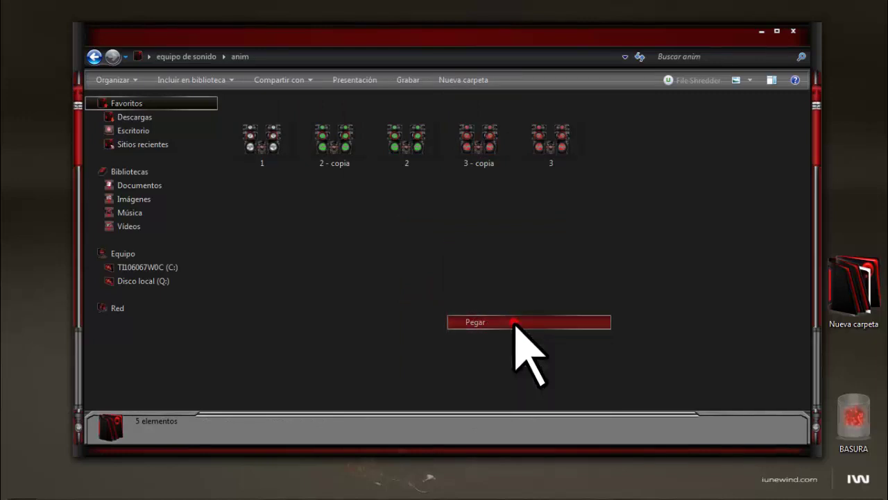
{"action": "left_click", "coordinate": [557, 280]}
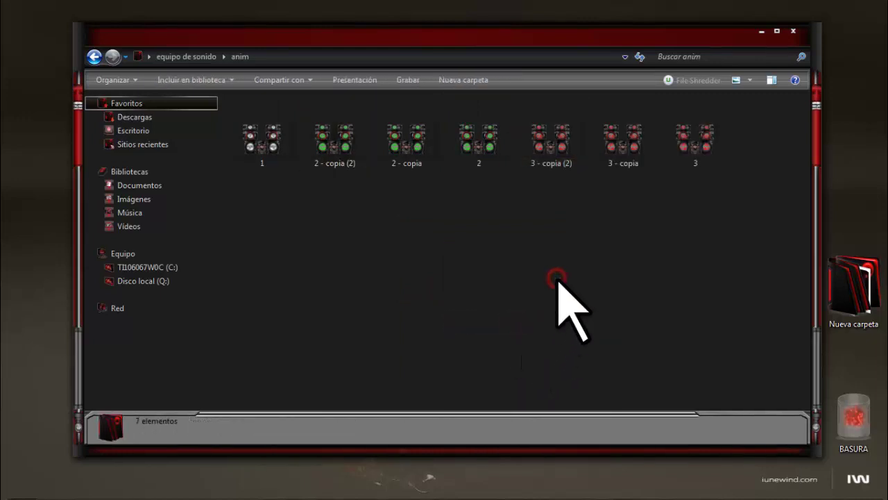
- Copy image 2 by itself and paste one more duplicate of it into the anim folder
{"action": "right_click", "coordinate": [472, 163]}
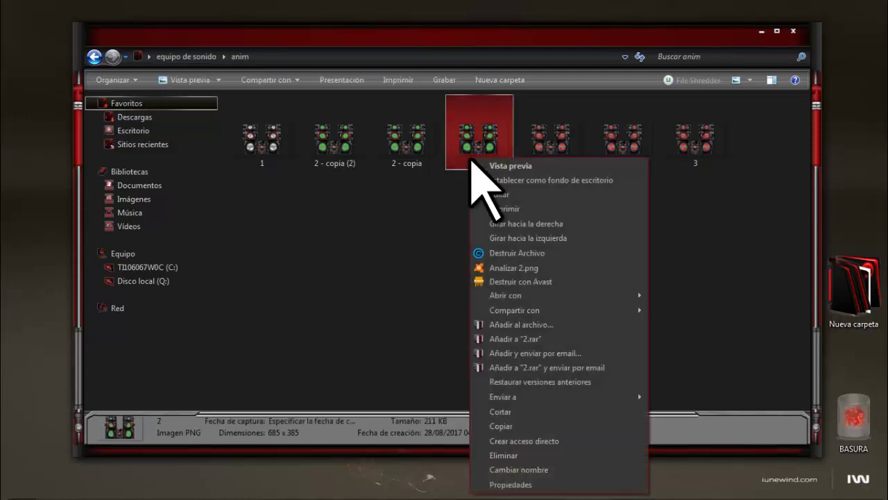
{"action": "left_click", "coordinate": [501, 426]}
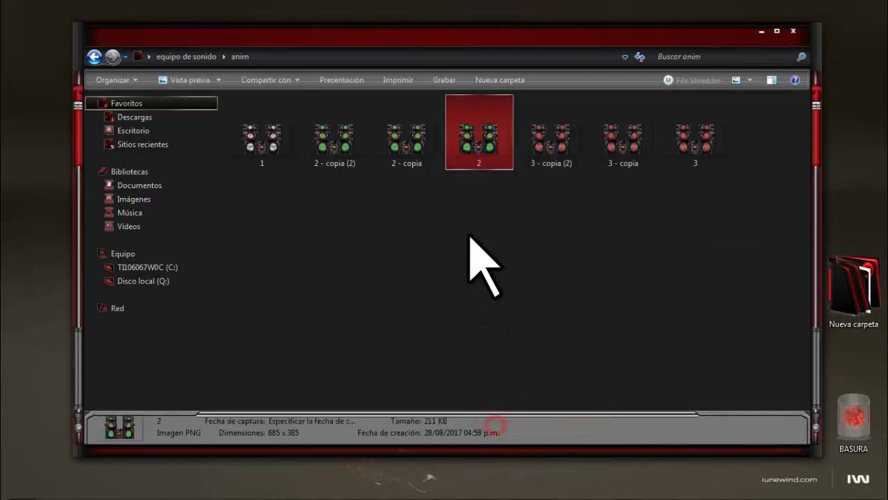
{"action": "right_click", "coordinate": [468, 233]}
{"action": "left_click", "coordinate": [510, 313]}
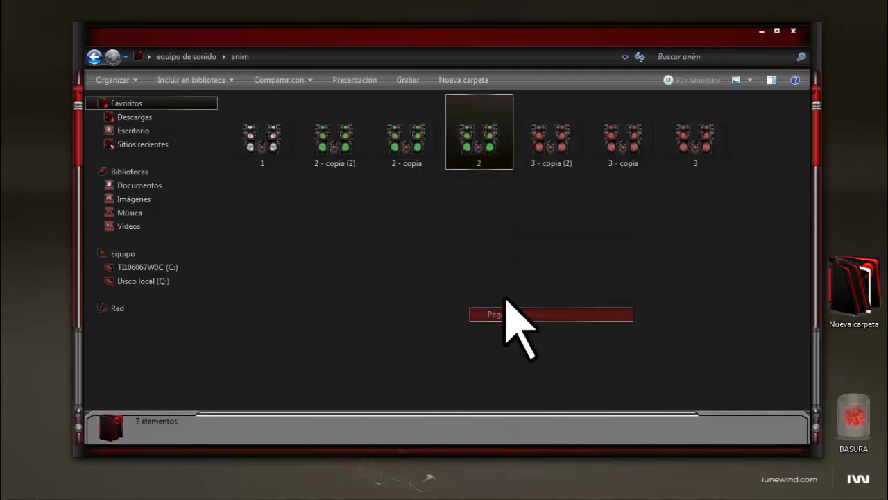
{"action": "left_click", "coordinate": [492, 248]}
{"action": "left_click", "coordinate": [416, 167]}
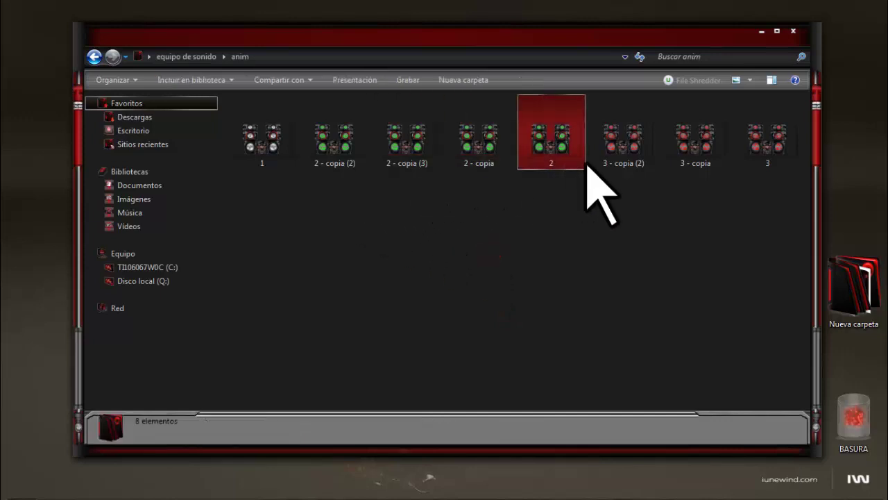
- Enlarge the image thumbnails slightly in the anim folder and shift its window a little
{"action": "left_click", "coordinate": [750, 80]}
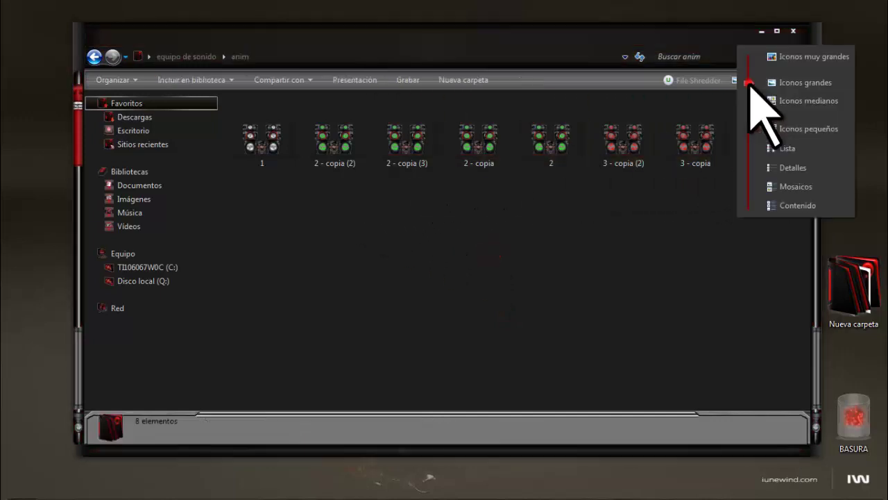
{"action": "left_click_drag", "start_coordinate": [750, 80], "coordinate": [766, 54]}
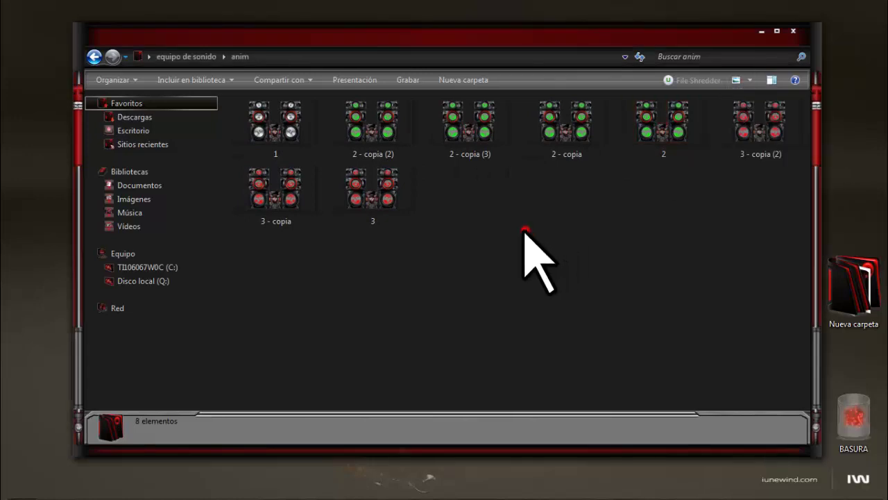
{"action": "mouse_move", "coordinate": [498, 47]}
{"action": "left_mouse_down"}
{"action": "mouse_move", "coordinate": [507, 59]}
{"action": "mouse_move", "coordinate": [486, 57]}
{"action": "left_mouse_up"}
- Rename the green image "2 - copia (2)" as 4
{"action": "left_click", "coordinate": [372, 144]}
{"action": "right_click", "coordinate": [371, 144]}
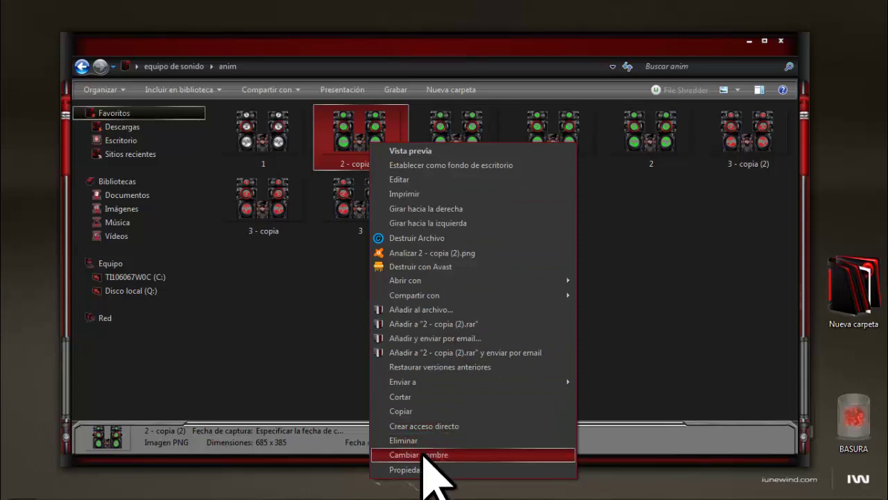
{"action": "left_click", "coordinate": [422, 456]}
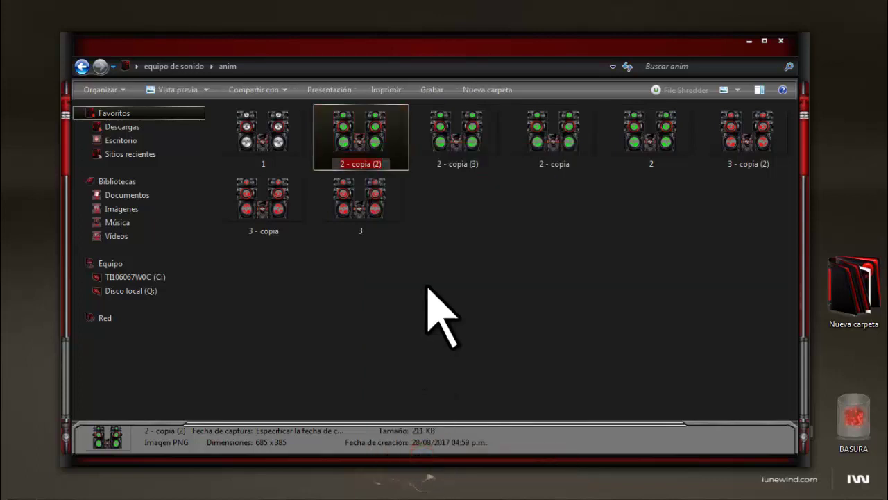
{"action": "left_click", "coordinate": [487, 296]}
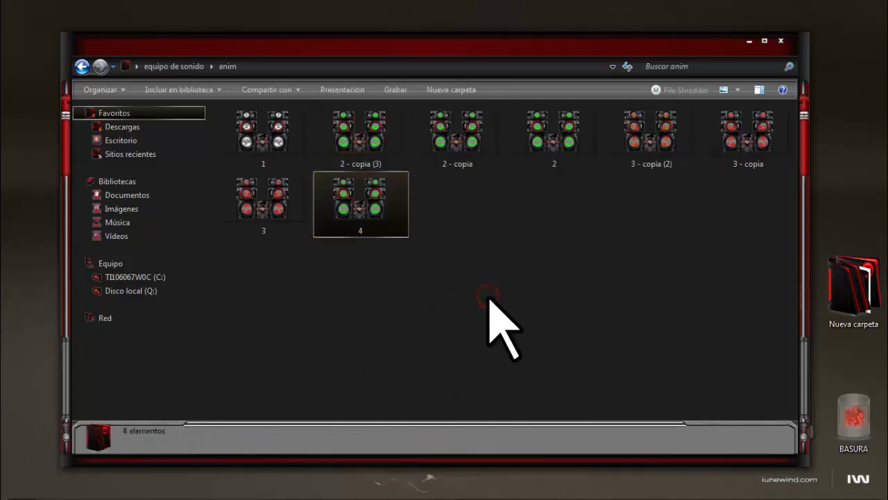
- Bring up the Notepad note with the numbering sequence and rename the image "2 - copia (3)" as 8
{"action": "mouse_move", "coordinate": [517, 477]}
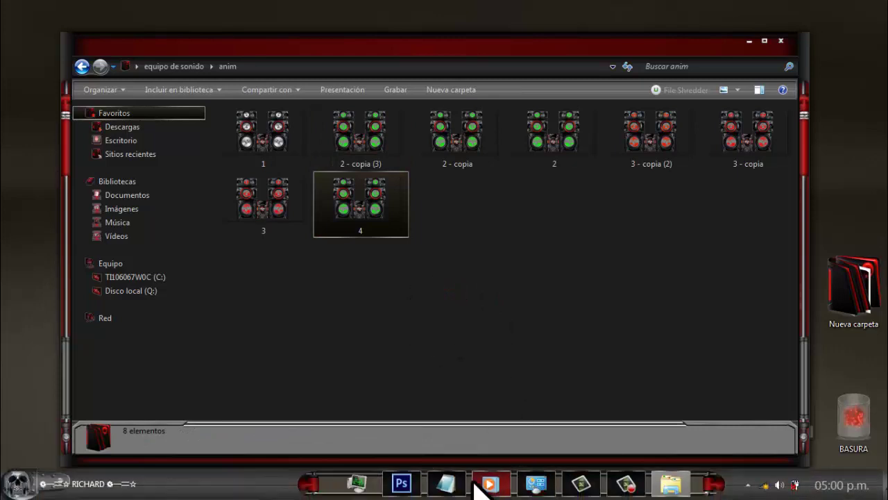
{"action": "left_click", "coordinate": [447, 483]}
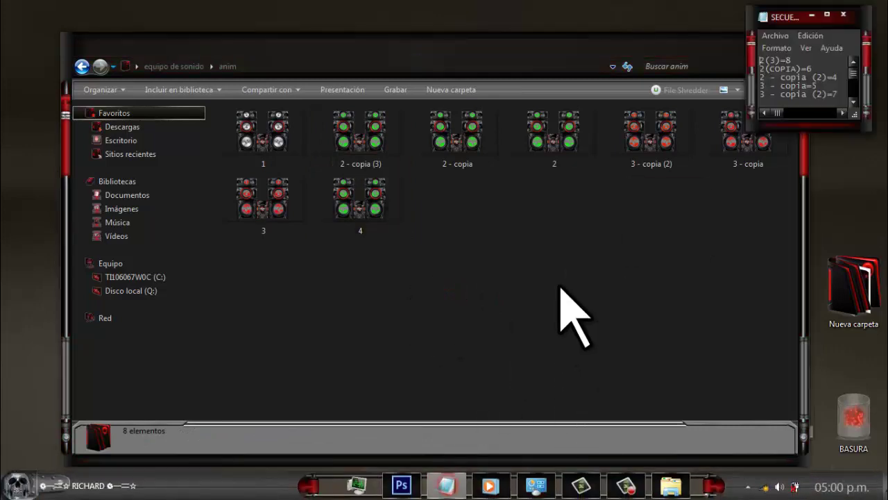
{"action": "right_click", "coordinate": [371, 134]}
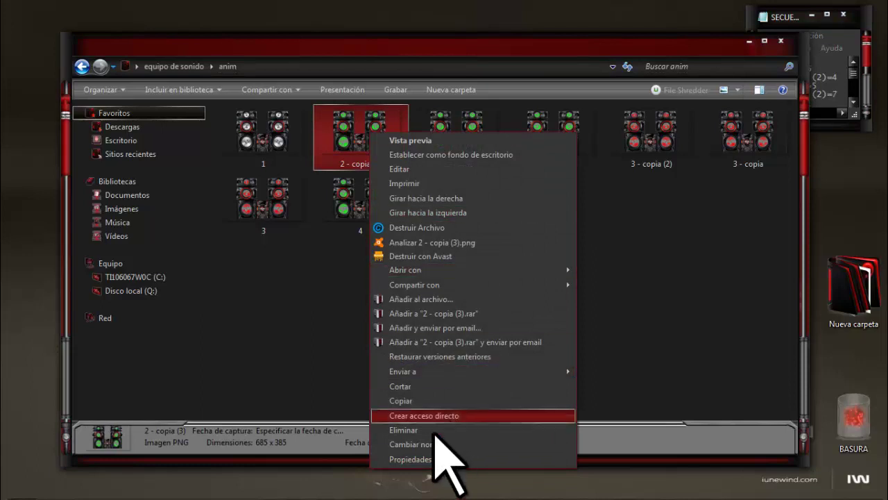
{"action": "left_click", "coordinate": [434, 445]}
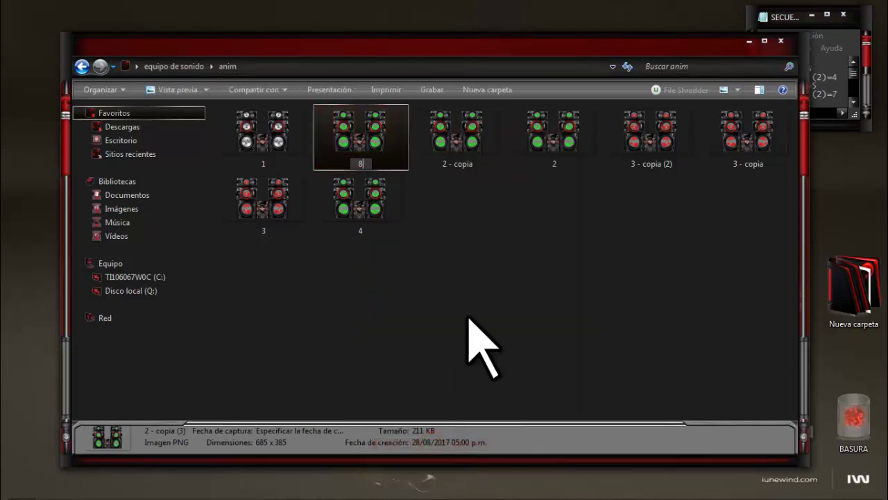
{"action": "left_click", "coordinate": [487, 297]}
- Rename the remaining green duplicate "2 - copia" as 6
{"action": "left_click_drag", "start_coordinate": [585, 40], "coordinate": [632, 34]}
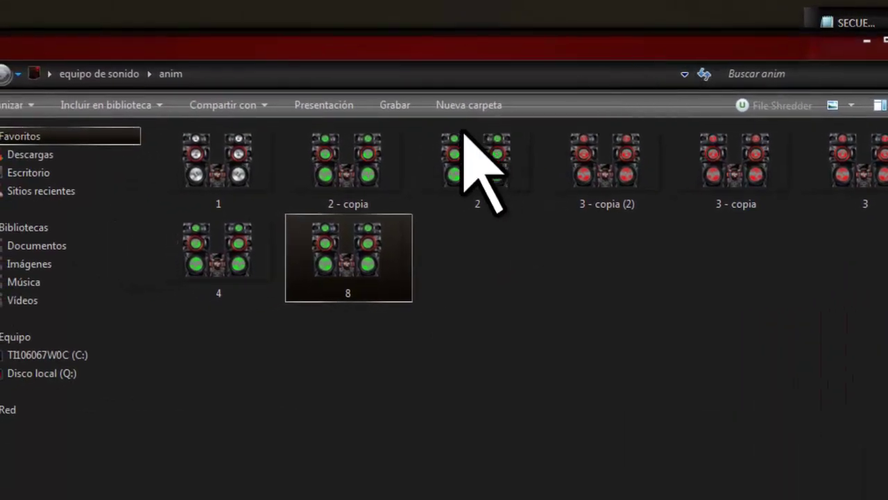
{"action": "right_click", "coordinate": [347, 175]}
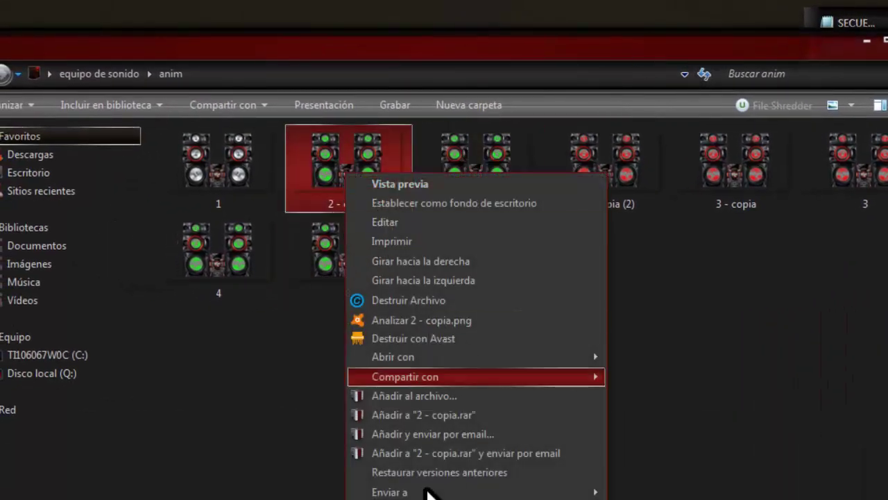
{"action": "type", "text": "m"}
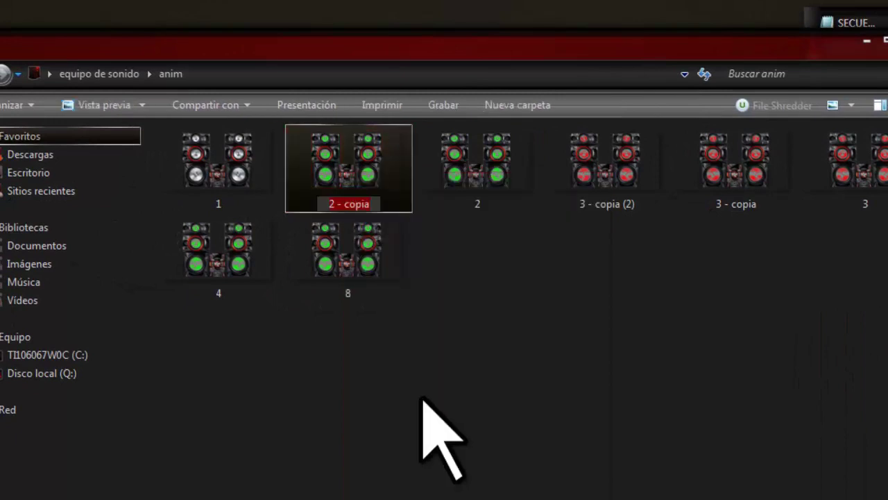
{"action": "type", "text": "6"}
{"action": "left_click", "coordinate": [455, 399]}
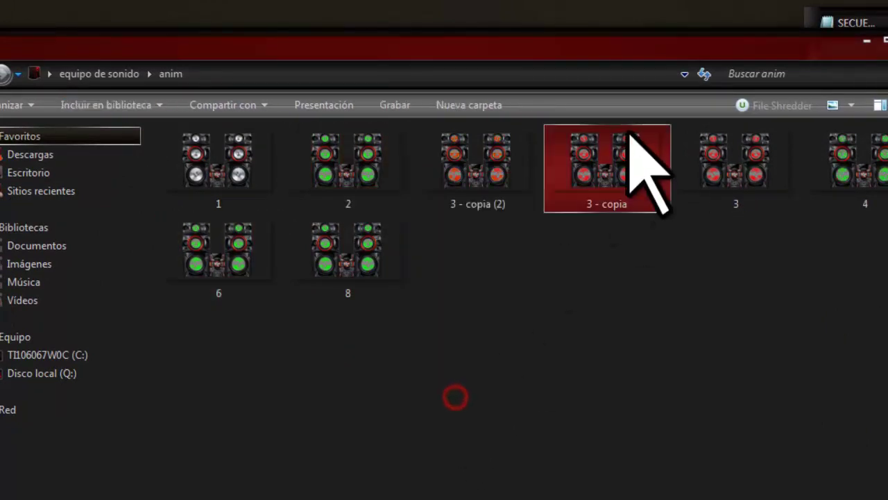
- Move the folder window clear of the note and rename the red image "3 - copia (2)" as 7
{"action": "left_click", "coordinate": [637, 55]}
{"action": "left_click_drag", "start_coordinate": [601, 55], "coordinate": [514, 58]}
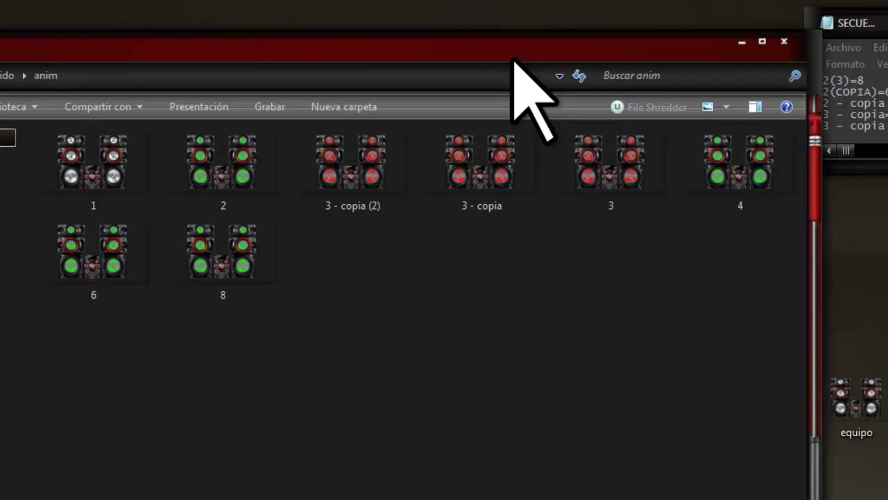
{"action": "right_click", "coordinate": [389, 139]}
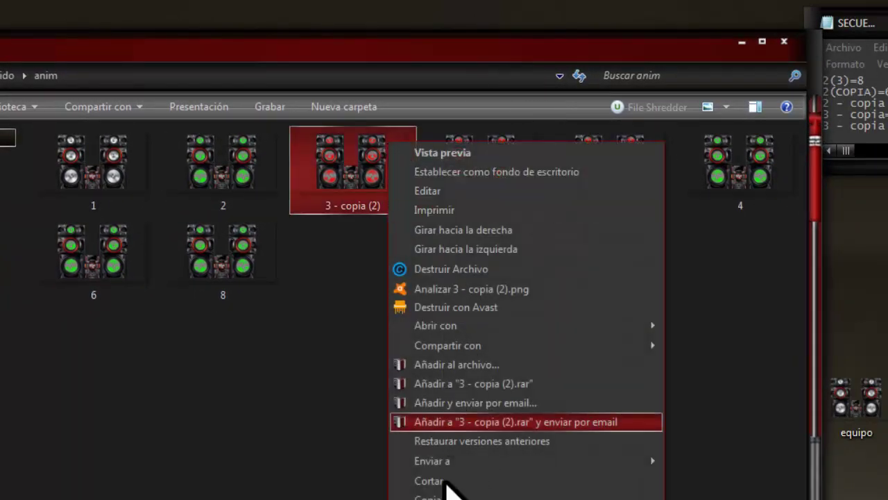
{"action": "type", "text": "m"}
{"action": "type", "text": "7"}
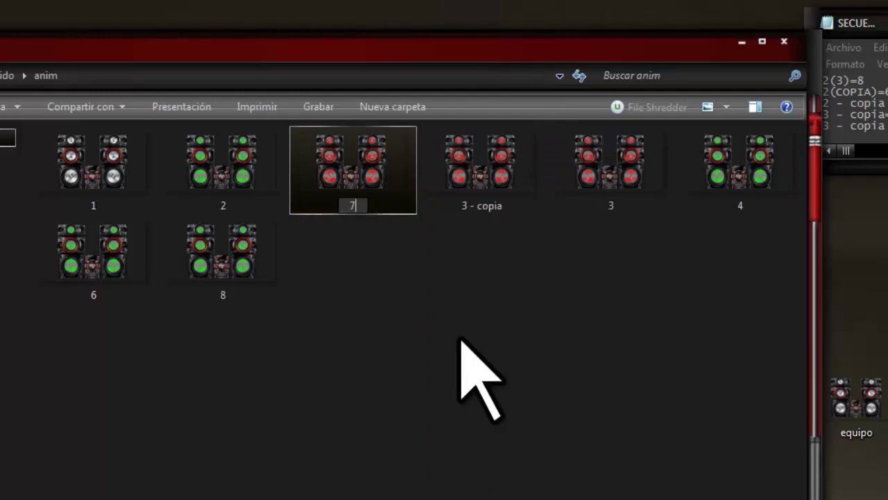
{"action": "left_click", "coordinate": [462, 331]}
- Rename the last red duplicate "3 - copia" as 5
{"action": "left_click", "coordinate": [393, 203]}
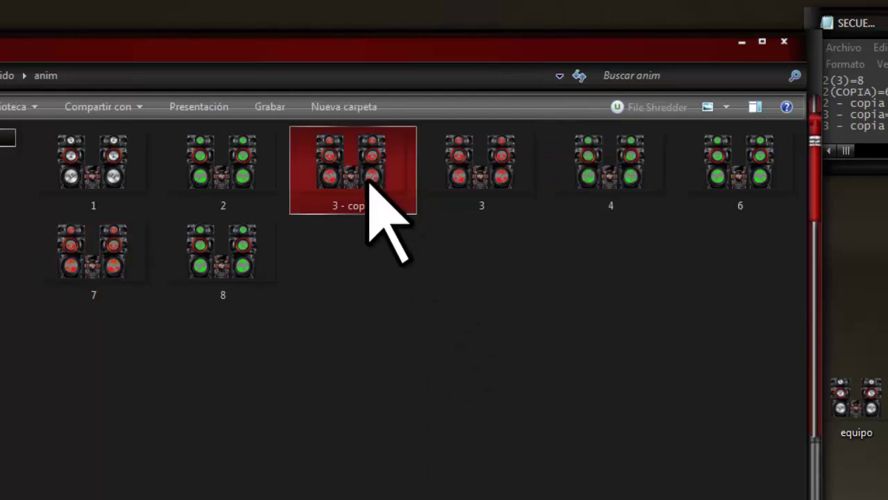
{"action": "right_click", "coordinate": [368, 182]}
{"action": "key", "text": "m"}
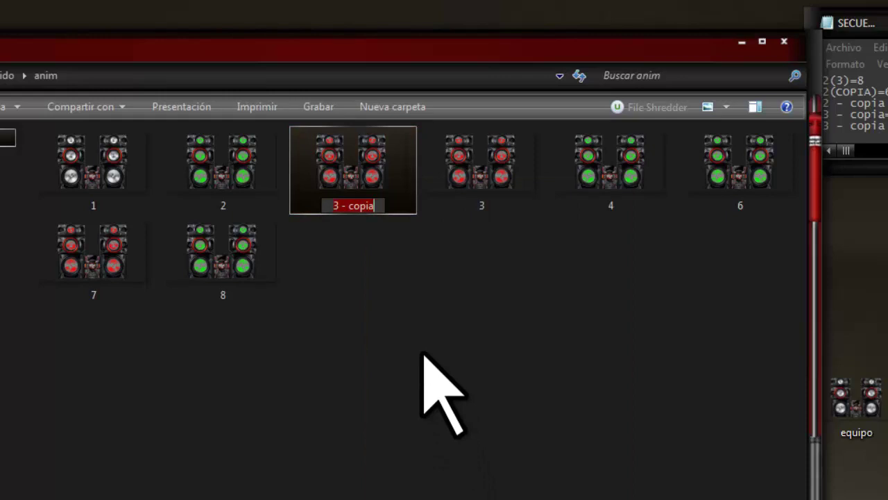
{"action": "type", "text": "5"}
{"action": "left_click", "coordinate": [422, 347]}
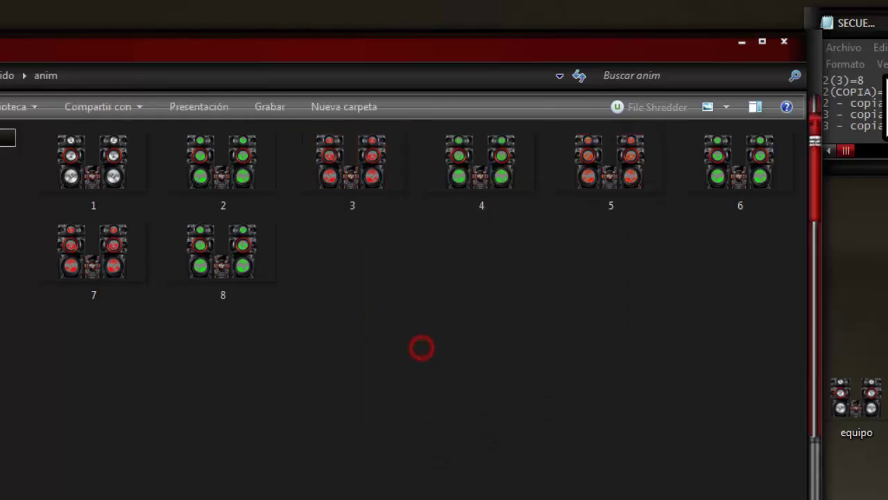
- Close the anim folder window and cut the equipo de sonido folder from the desktop
{"action": "left_click", "coordinate": [478, 48]}
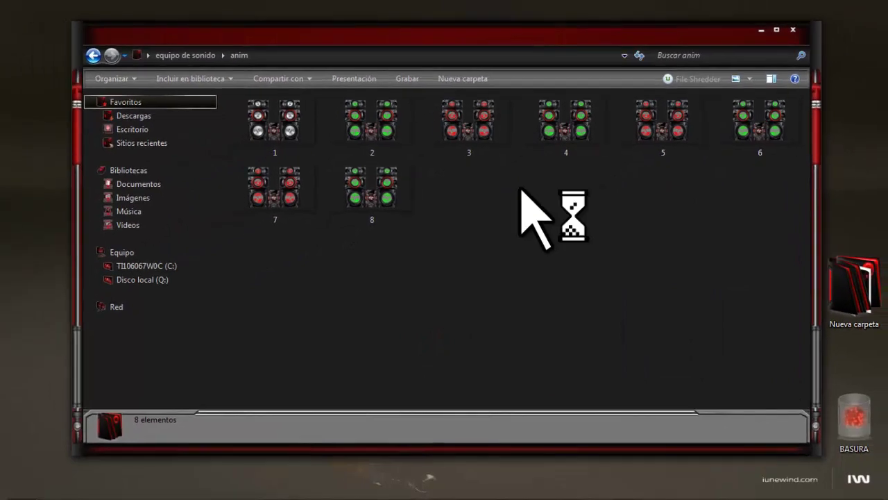
{"action": "right_click", "coordinate": [513, 205]}
{"action": "left_click", "coordinate": [485, 217]}
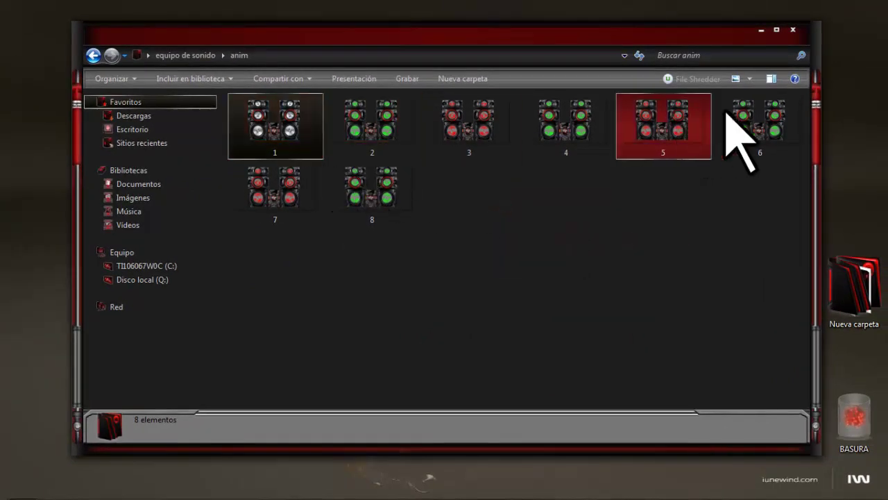
{"action": "left_click", "coordinate": [792, 30]}
{"action": "right_click", "coordinate": [511, 190]}
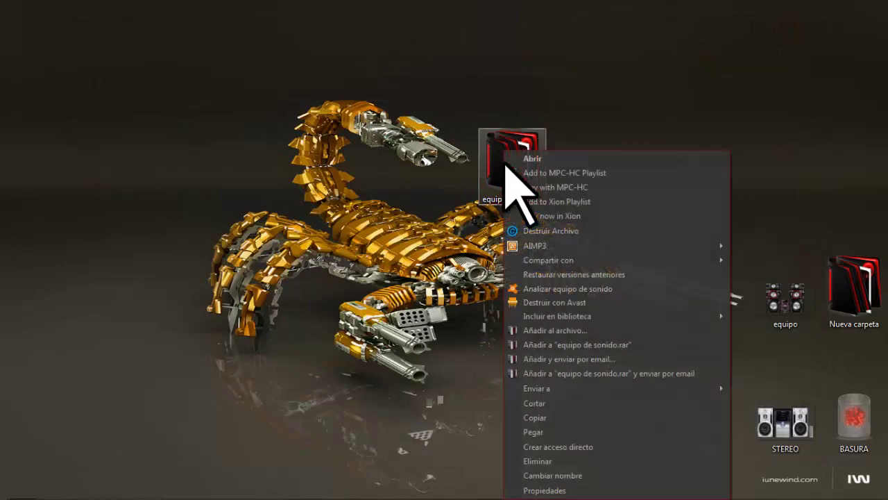
{"action": "left_click", "coordinate": [555, 404]}
- Open the 01 - AB GAMBETTA BAJA 2007 folder inside Rainmeter's Skins folder in the Documents library
{"action": "mouse_move", "coordinate": [427, 490]}
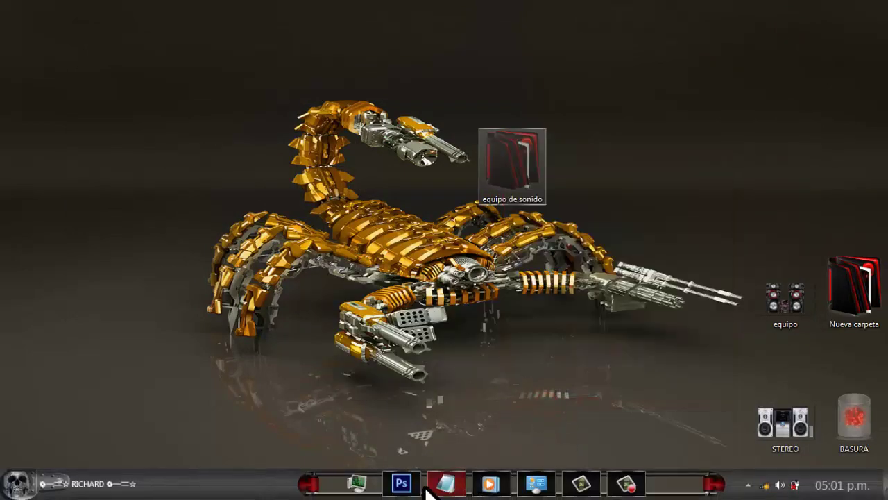
{"action": "left_click", "coordinate": [19, 484]}
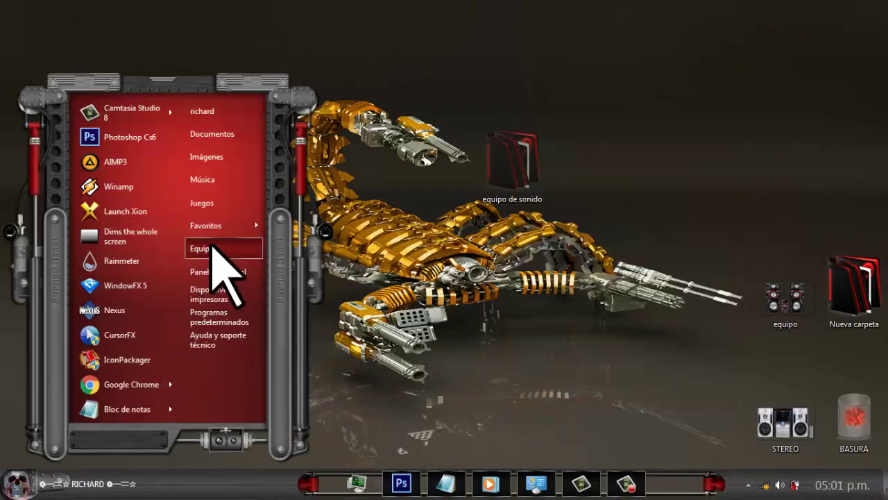
{"action": "left_click", "coordinate": [208, 247]}
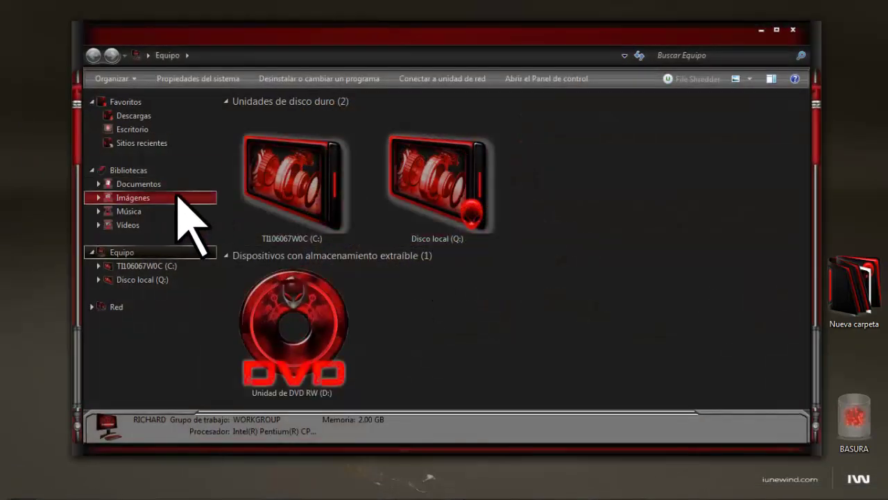
{"action": "left_click", "coordinate": [173, 188]}
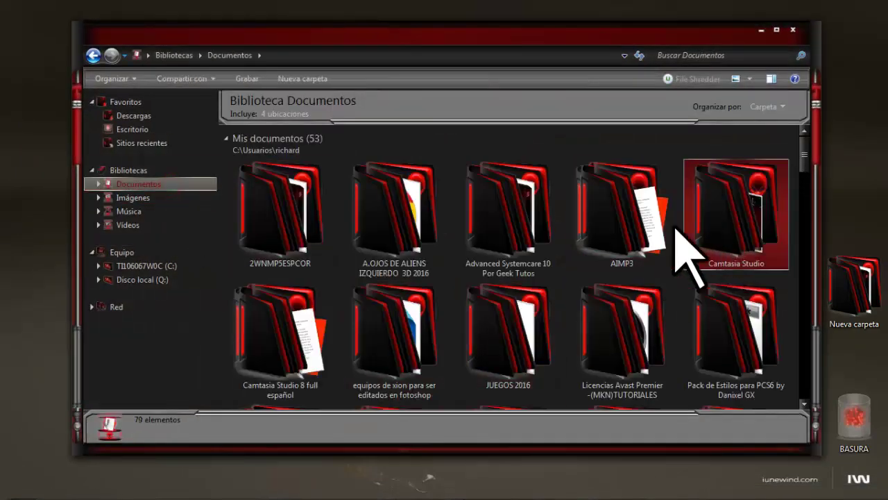
{"action": "left_click", "coordinate": [486, 330]}
{"action": "scroll", "coordinate": [484, 327], "scroll_direction": "down", "scroll_amount": 1}
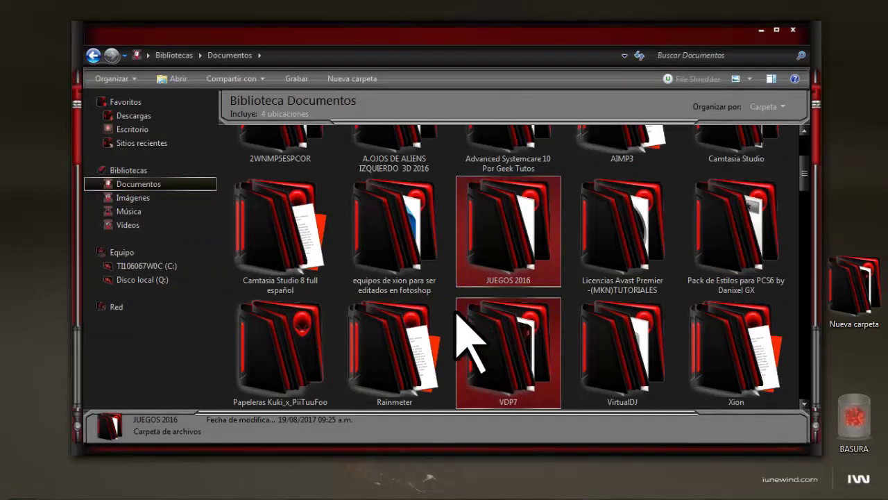
{"action": "double_click", "coordinate": [392, 343]}
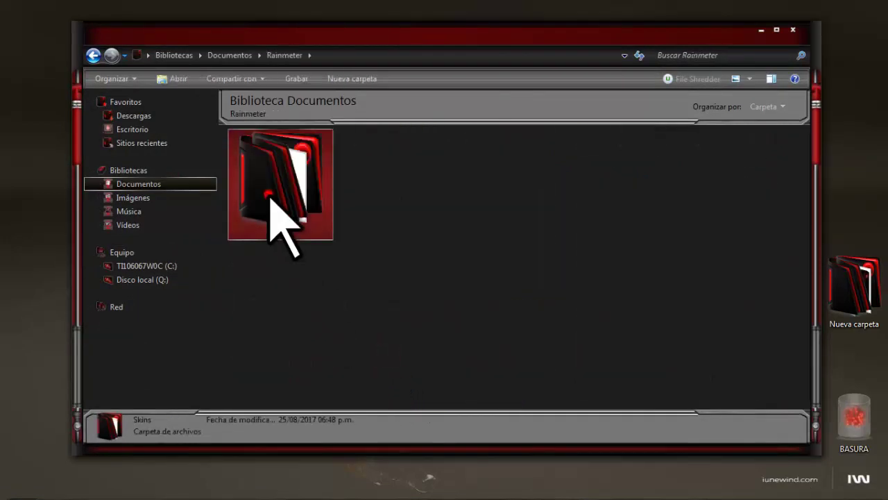
{"action": "double_click", "coordinate": [272, 202]}
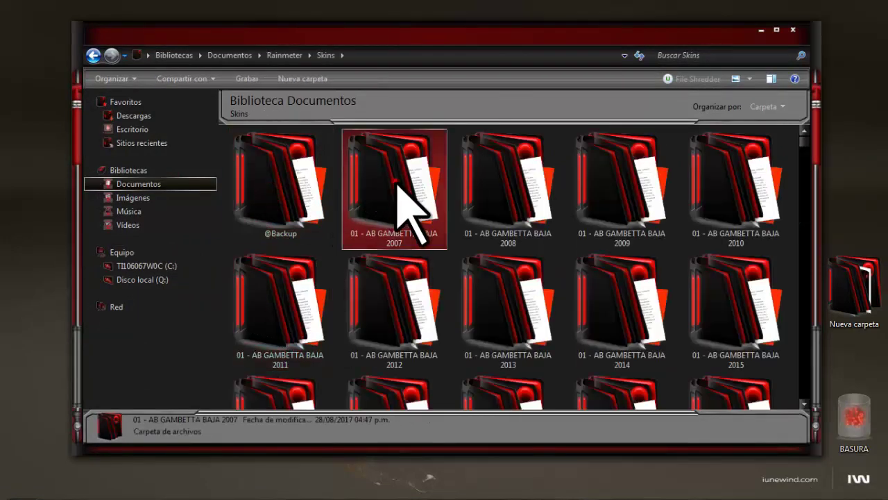
{"action": "double_click", "coordinate": [398, 186]}
- Paste the equipo de sonido folder into 01 - AB GAMBETTA BAJA 2007 and minimize the folder window
{"action": "right_click", "coordinate": [340, 244]}
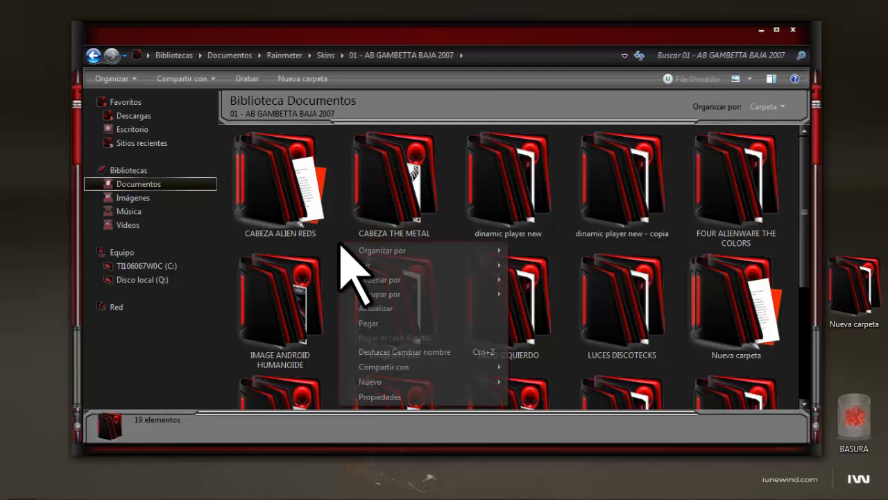
{"action": "left_click", "coordinate": [364, 320]}
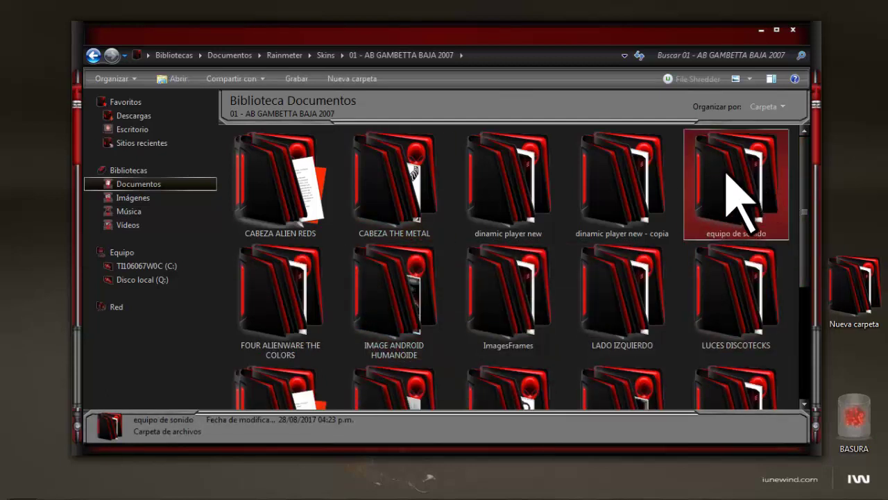
{"action": "left_click", "coordinate": [759, 31]}
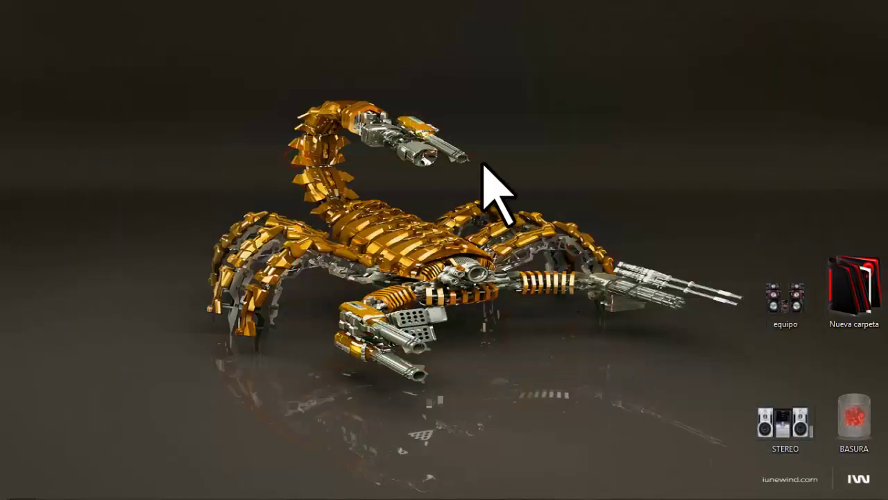
{"action": "left_click_drag", "start_coordinate": [482, 165], "coordinate": [445, 387]}
- Switch to the Rainmeter manager and refresh all skins
{"action": "mouse_move", "coordinate": [528, 486]}
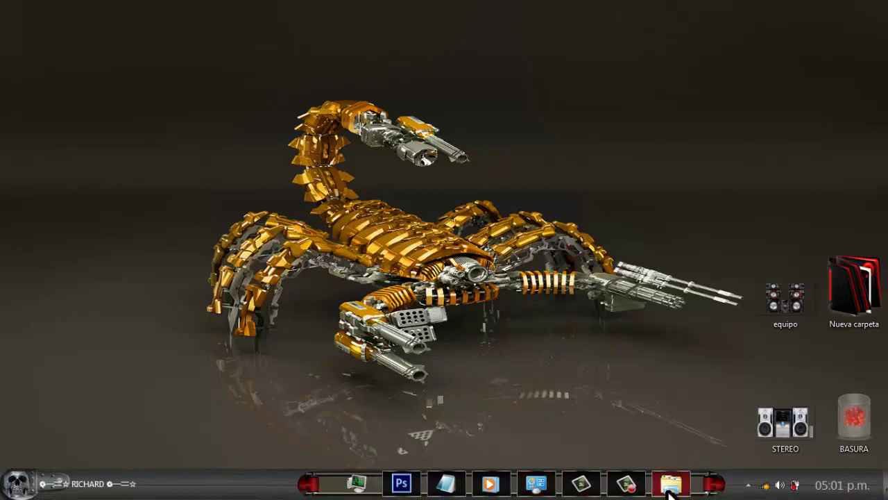
{"action": "left_click", "coordinate": [748, 485]}
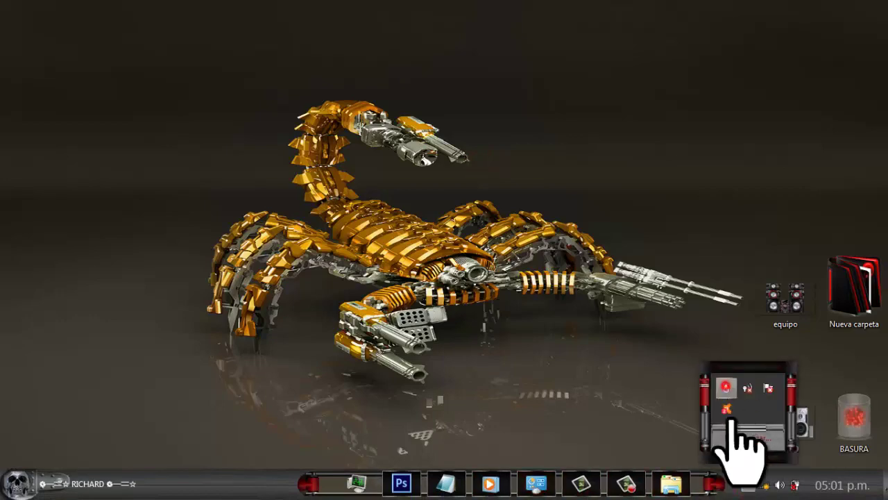
{"action": "left_click", "coordinate": [726, 388]}
{"action": "left_click_drag", "start_coordinate": [520, 50], "coordinate": [456, 62]}
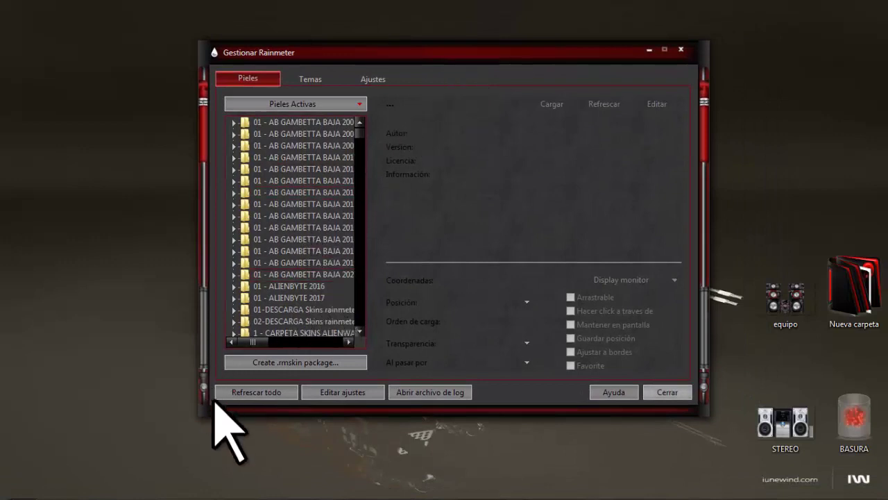
{"action": "left_click", "coordinate": [258, 390]}
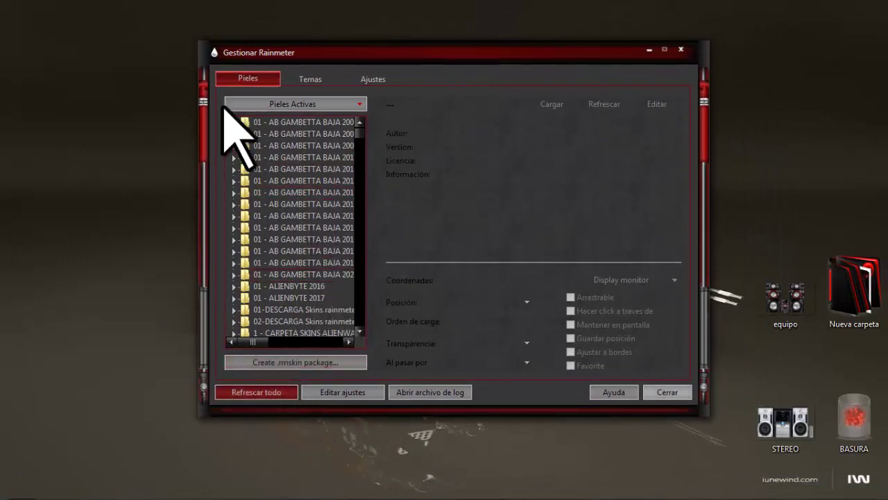
{"action": "left_click", "coordinate": [274, 390]}
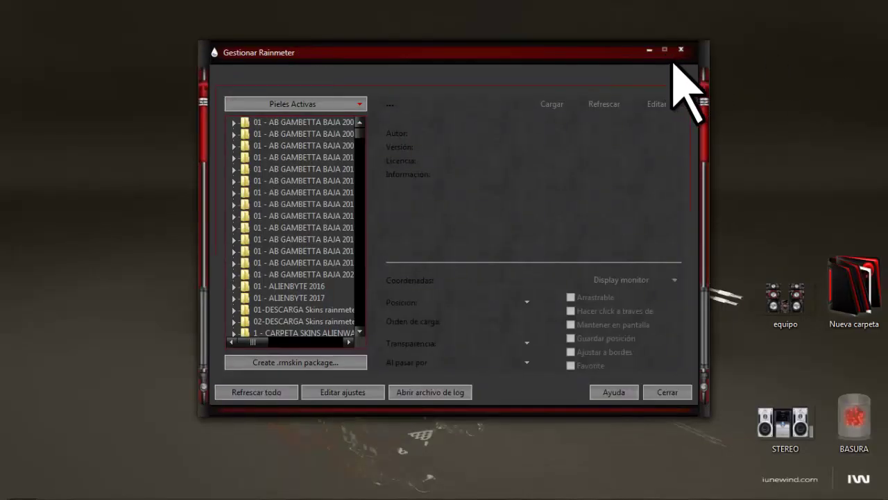
- Load effect.ini from the equipo de sonido folder under 01 - AB GAMBETTA BAJA 2007 and minimize the Rainmeter manager
{"action": "left_click_drag", "start_coordinate": [451, 52], "coordinate": [472, 66]}
{"action": "left_click", "coordinate": [261, 128]}
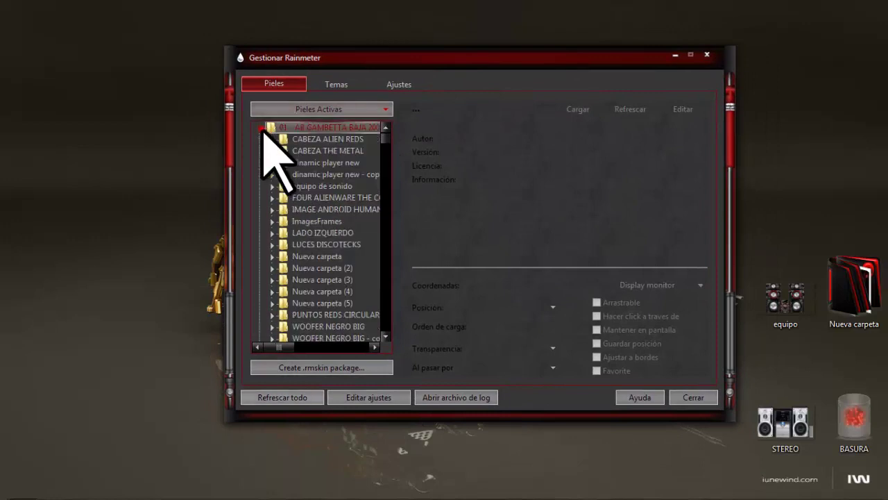
{"action": "left_click", "coordinate": [308, 197]}
{"action": "scroll", "coordinate": [312, 228], "scroll_direction": "down", "scroll_amount": 1}
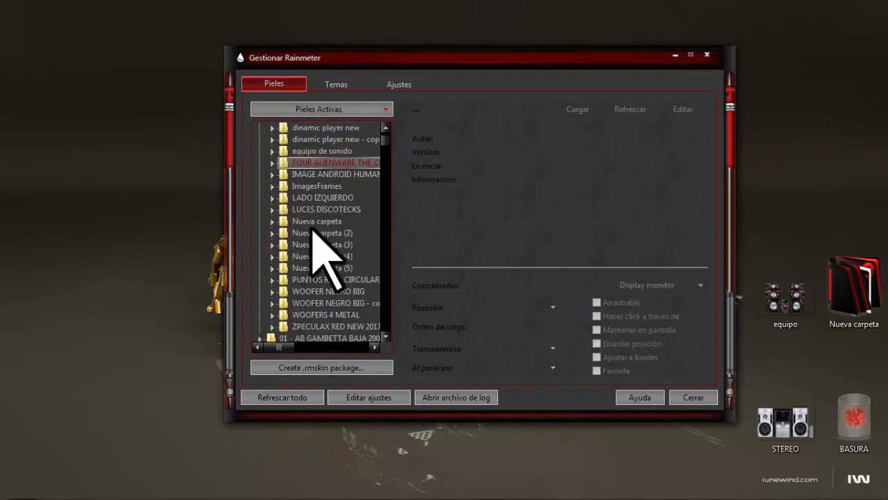
{"action": "scroll", "coordinate": [310, 234], "scroll_direction": "up", "scroll_amount": 1}
{"action": "left_click", "coordinate": [290, 186]}
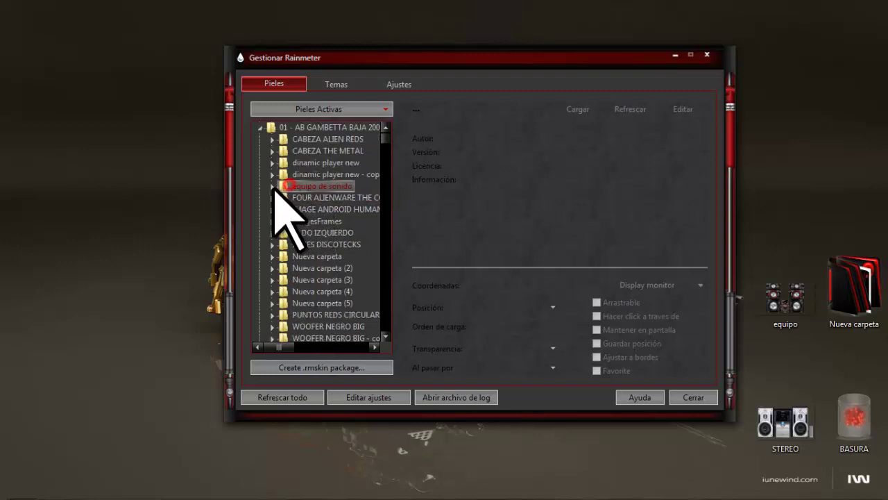
{"action": "left_click", "coordinate": [272, 186]}
{"action": "left_click", "coordinate": [316, 197]}
{"action": "left_click", "coordinate": [576, 109]}
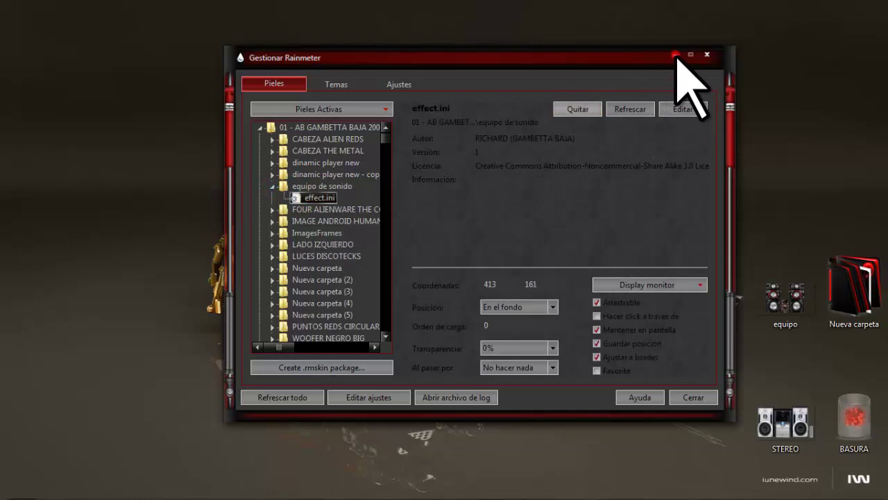
{"action": "left_click", "coordinate": [676, 55]}
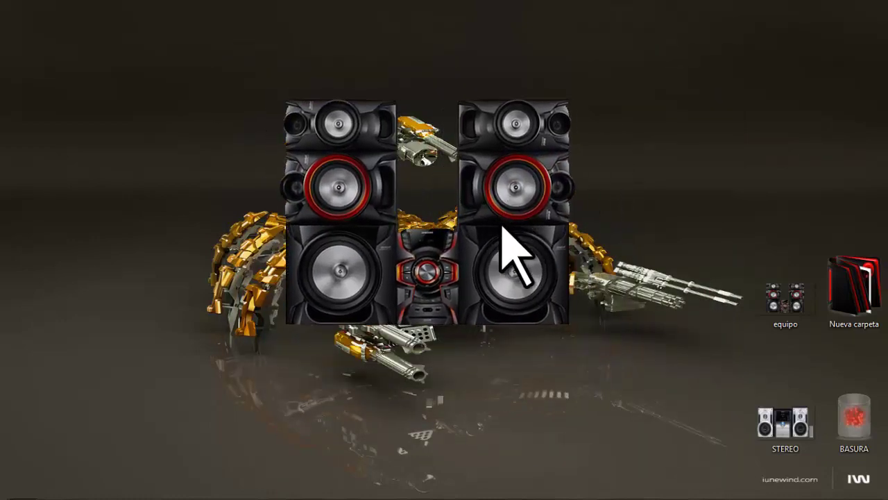
- Reposition the stereo skin near the middle of the desktop and start playback in Windows Media Player to test its animation
{"action": "left_click_drag", "start_coordinate": [360, 363], "coordinate": [522, 290]}
{"action": "mouse_move", "coordinate": [494, 479]}
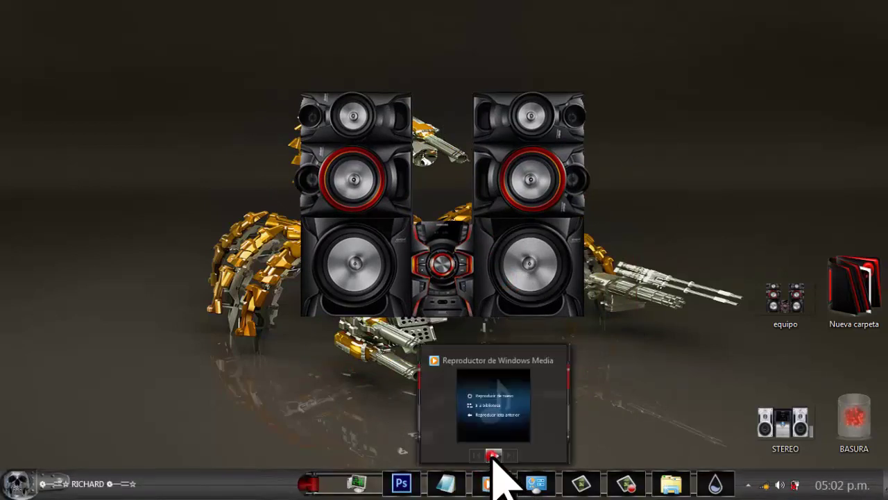
{"action": "left_click", "coordinate": [492, 456]}
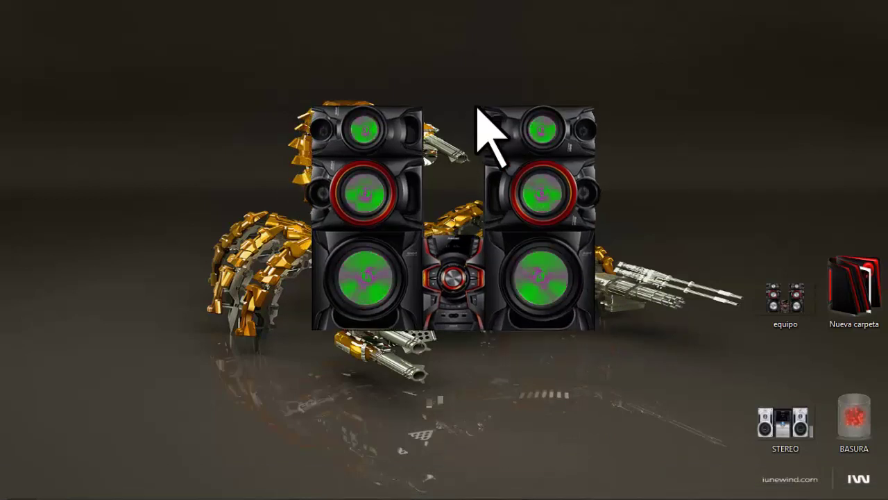
{"action": "left_click_drag", "start_coordinate": [563, 313], "coordinate": [536, 317]}
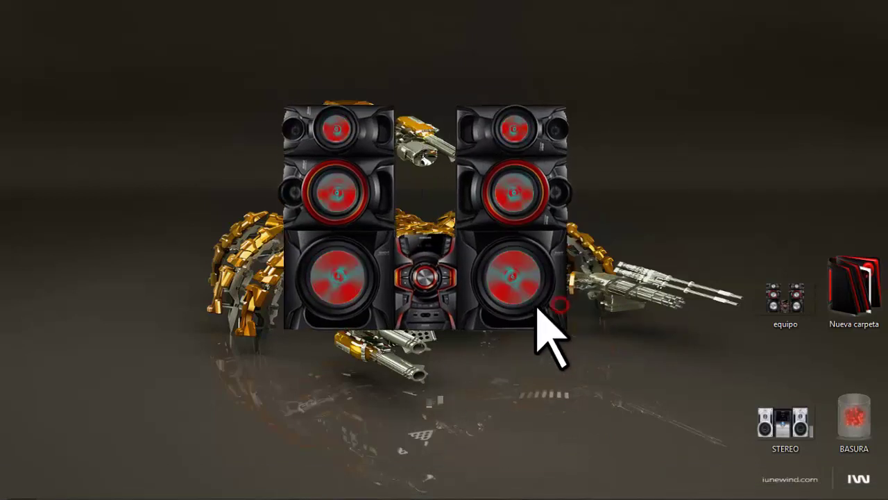